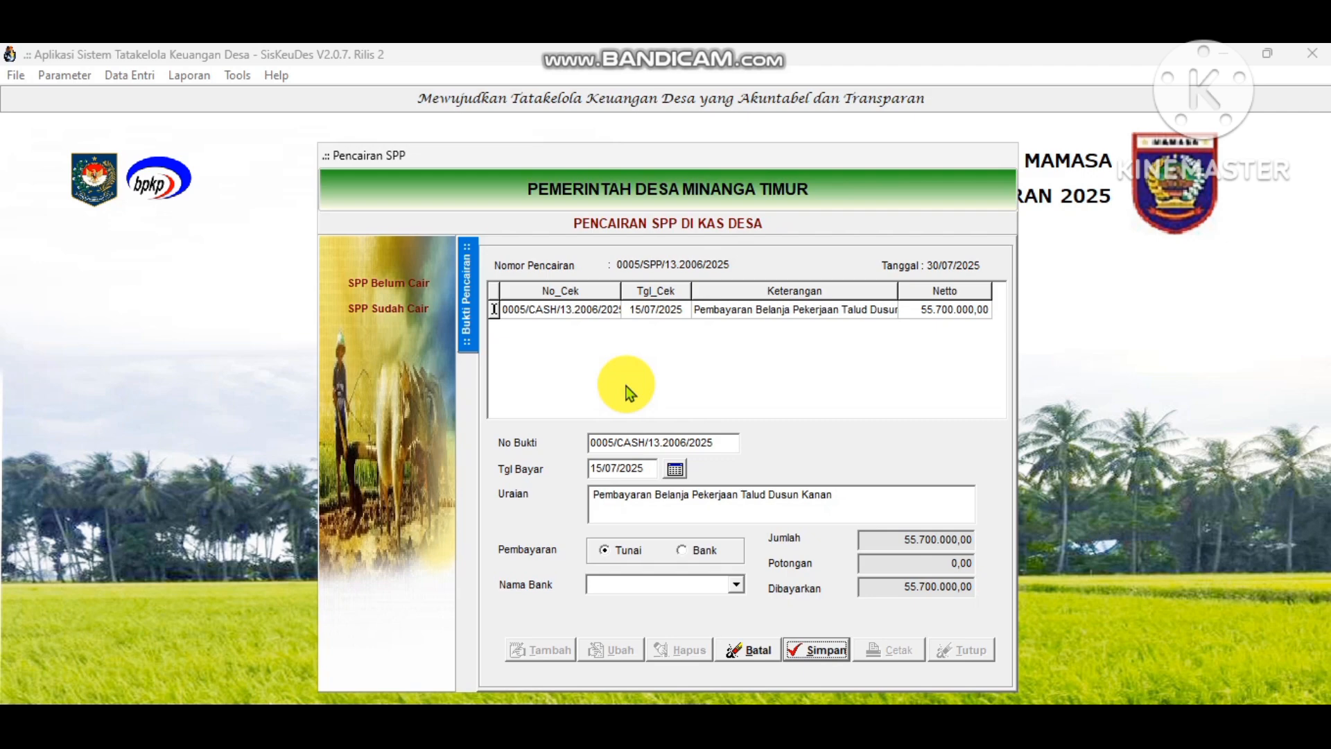
# Try to save the cash payment proof for the Pembayaran Belanja Pekerjaan Talud Dusun Kanan disbursement, and dismiss the error.
pyautogui.moveTo(776, 741)
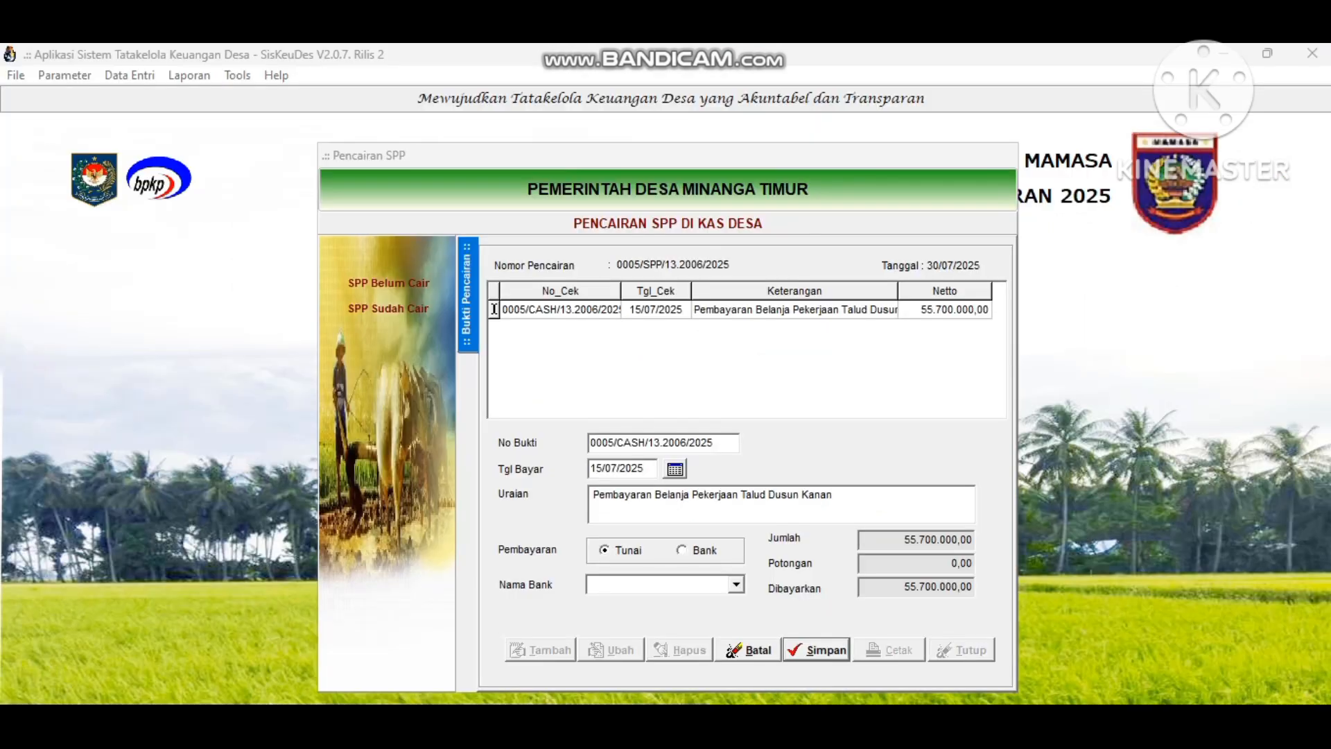
pyautogui.moveTo(863, 741)
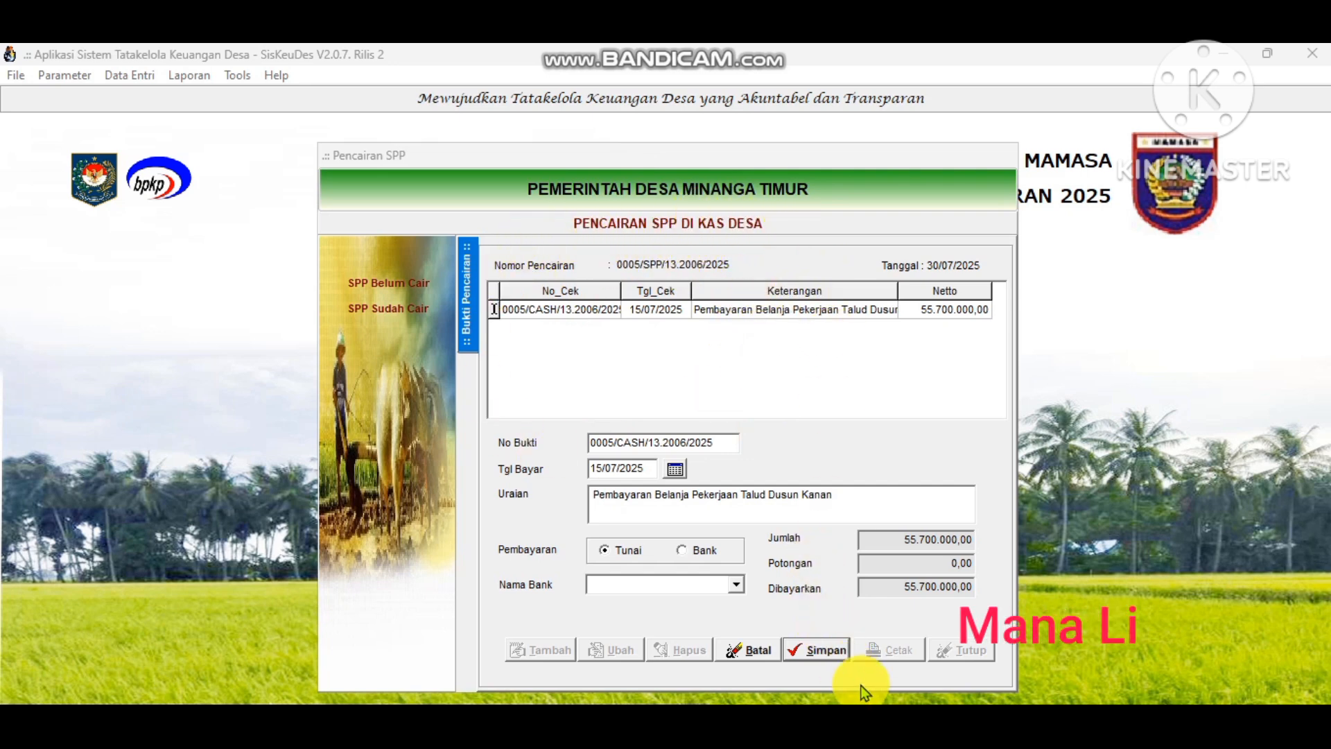
pyautogui.click(808, 649)
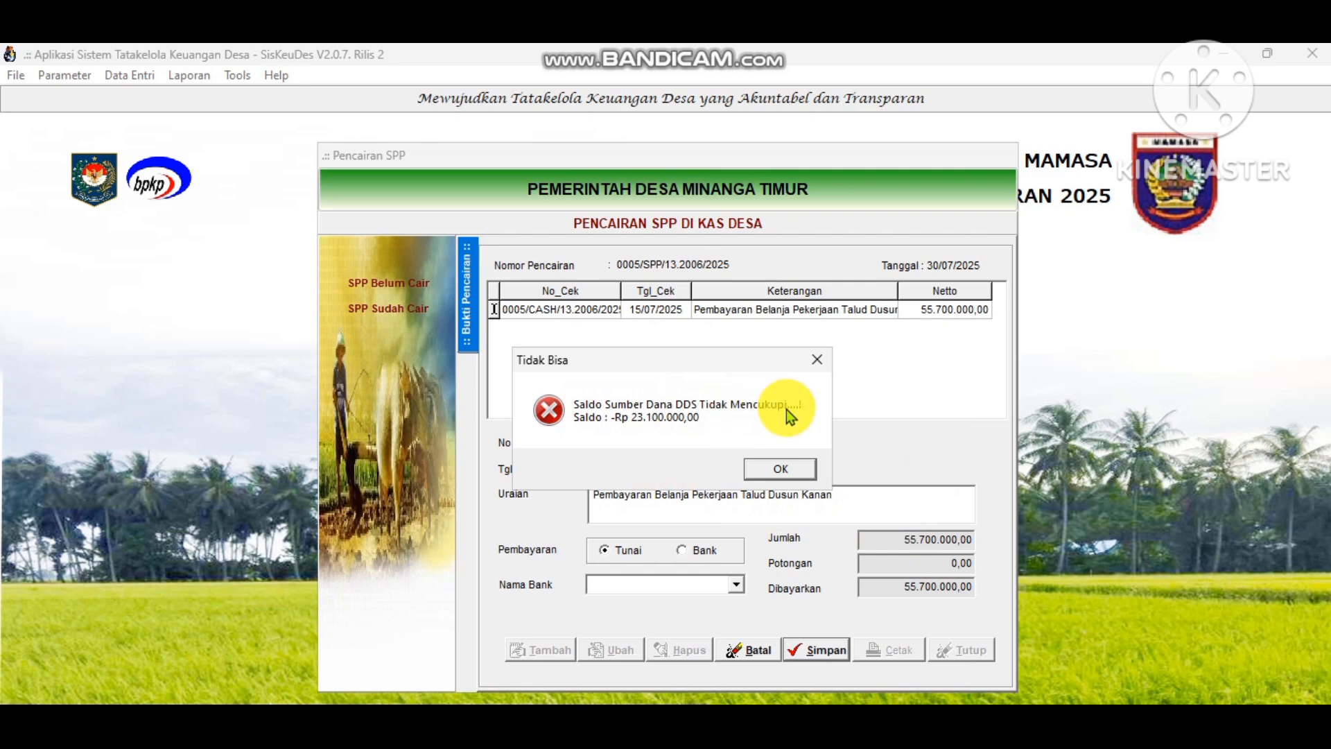
pyautogui.click(779, 468)
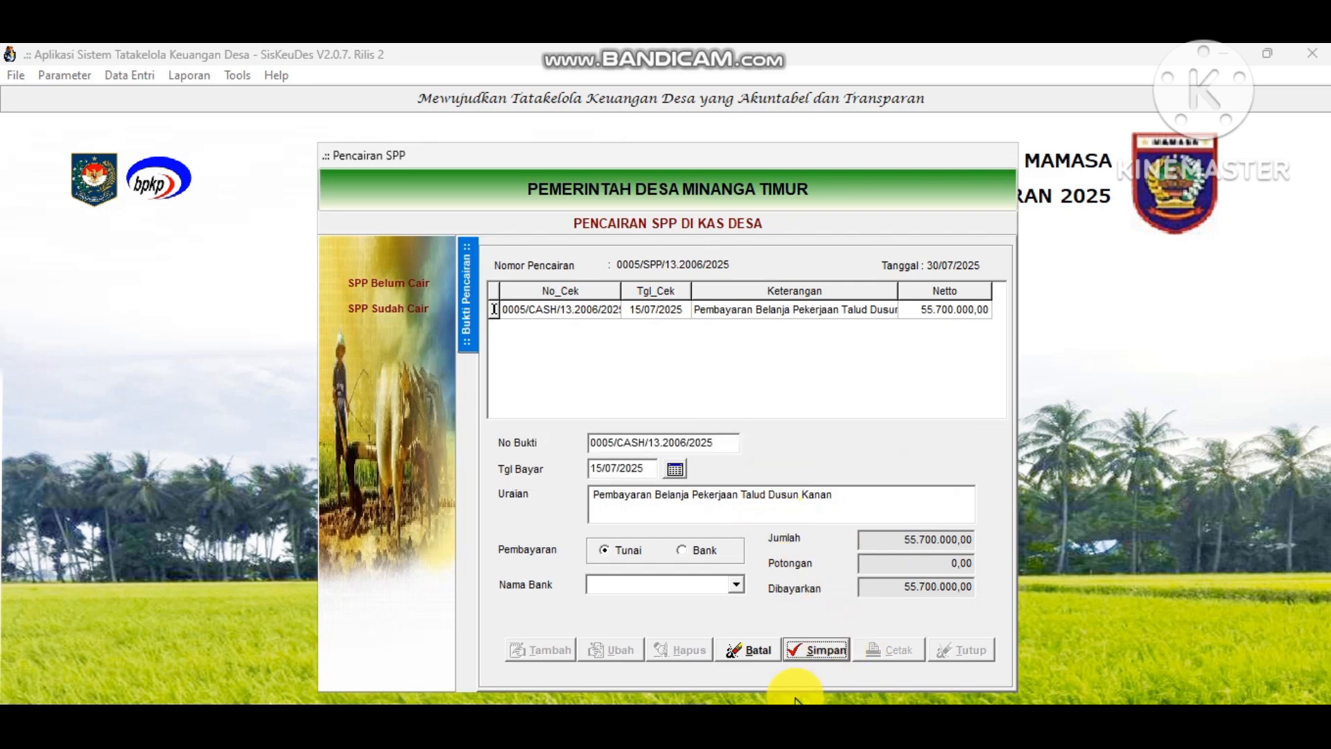
# Preview the Laporan Realisasi APBDes per Sumberdana 1a for fund source DDS, and retry saving the Talud Dusun Kanan disbursement.
pyautogui.click(939, 675)
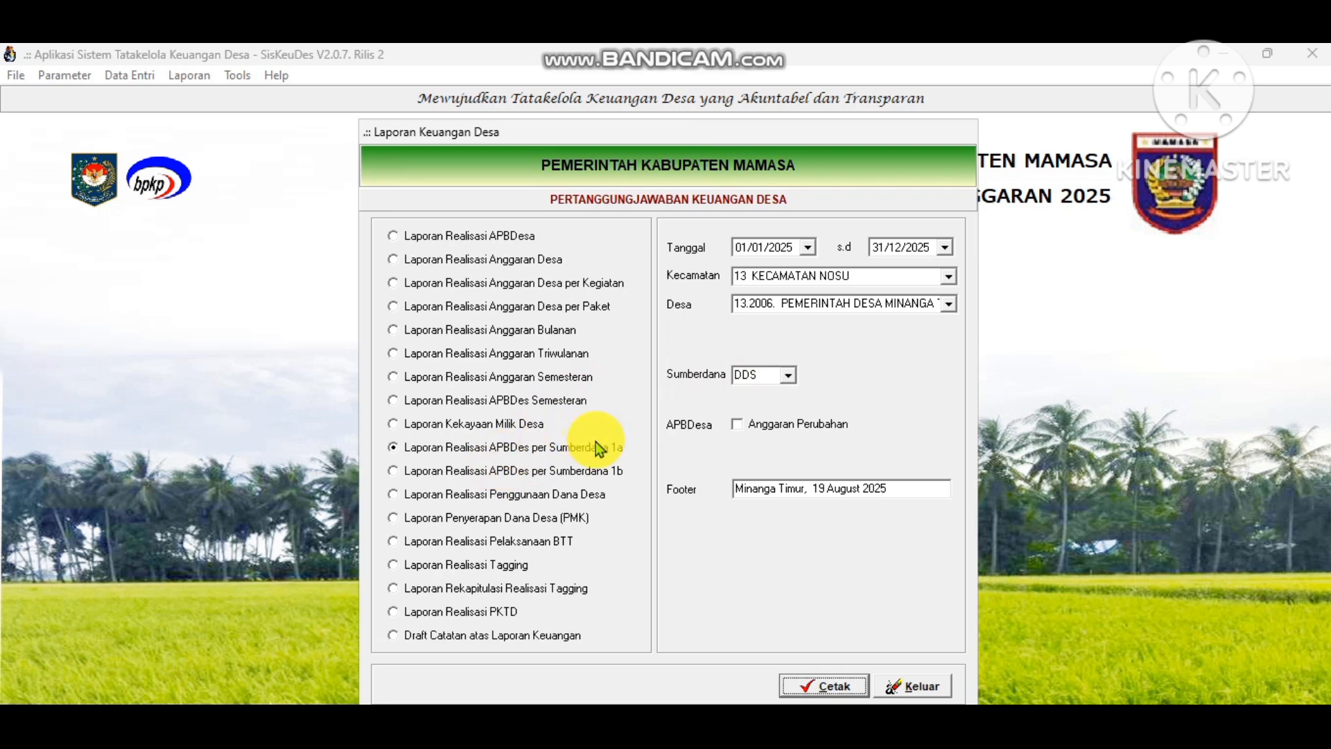
pyautogui.click(823, 688)
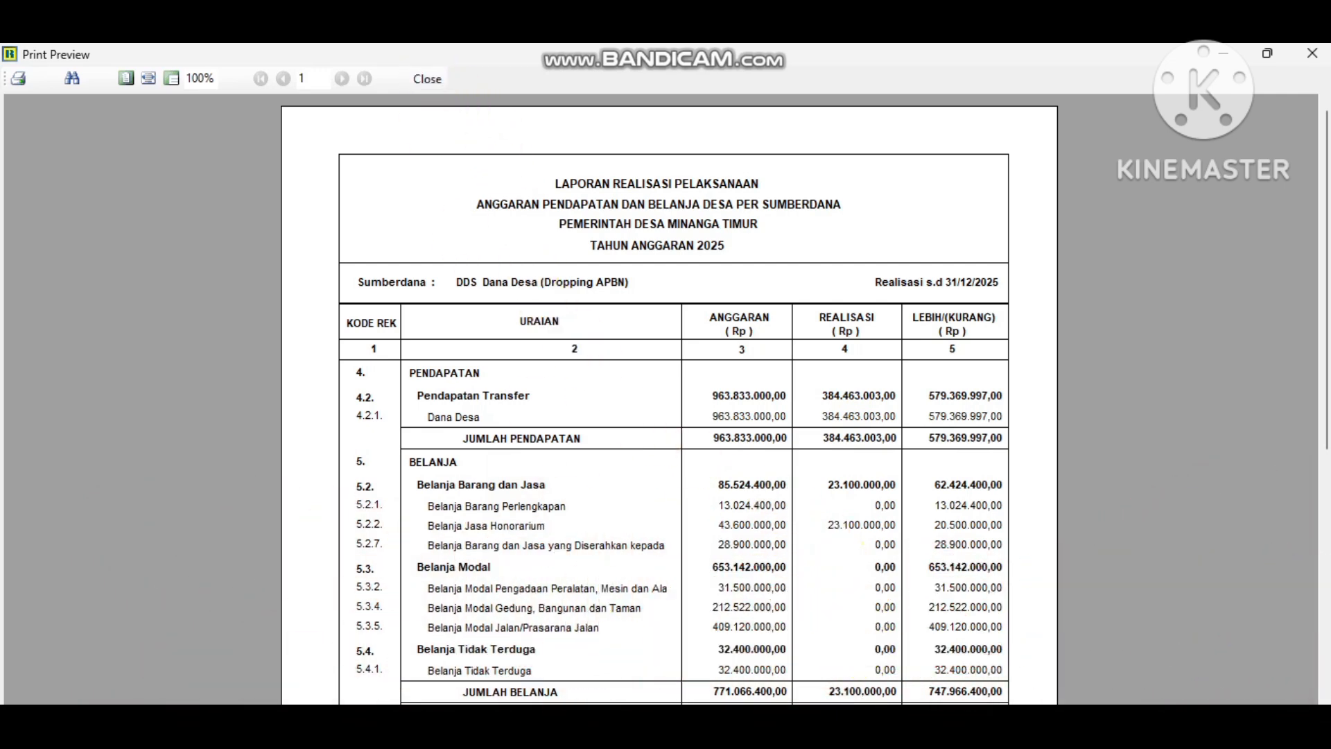
pyautogui.click(595, 696)
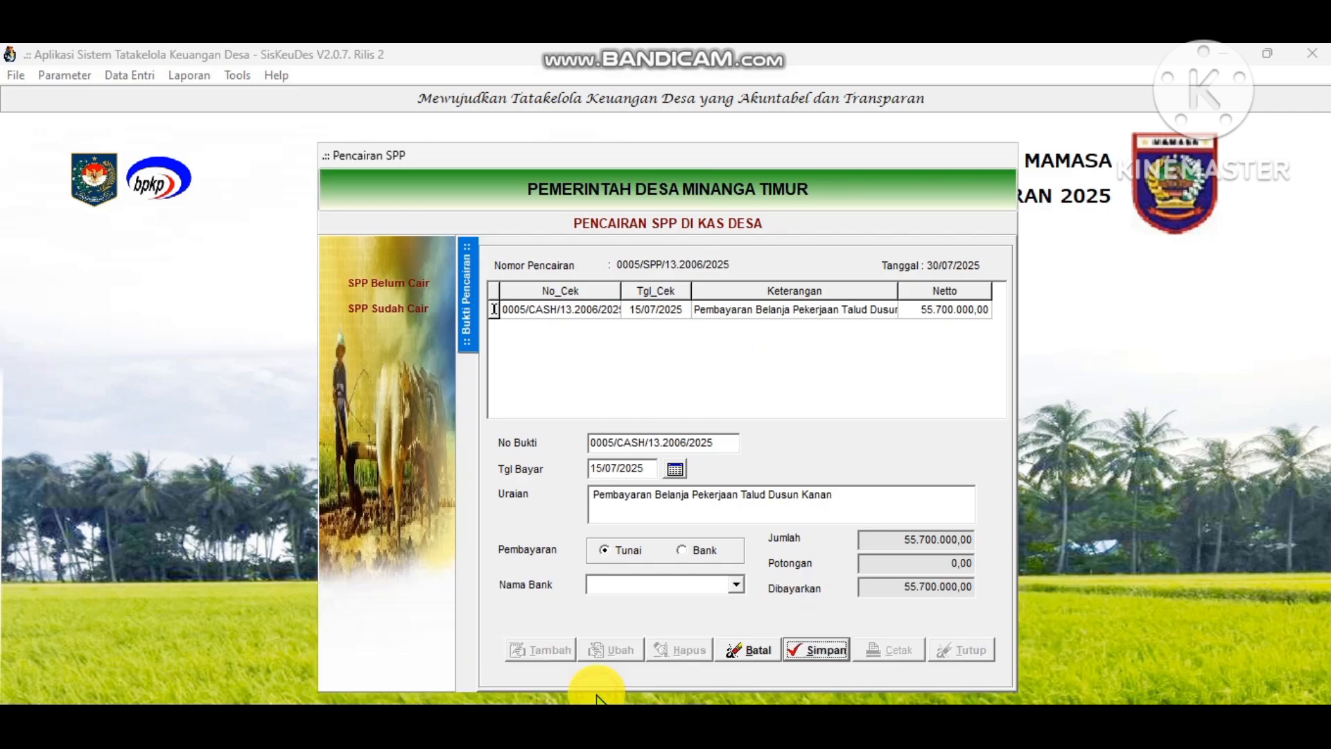
pyautogui.click(808, 648)
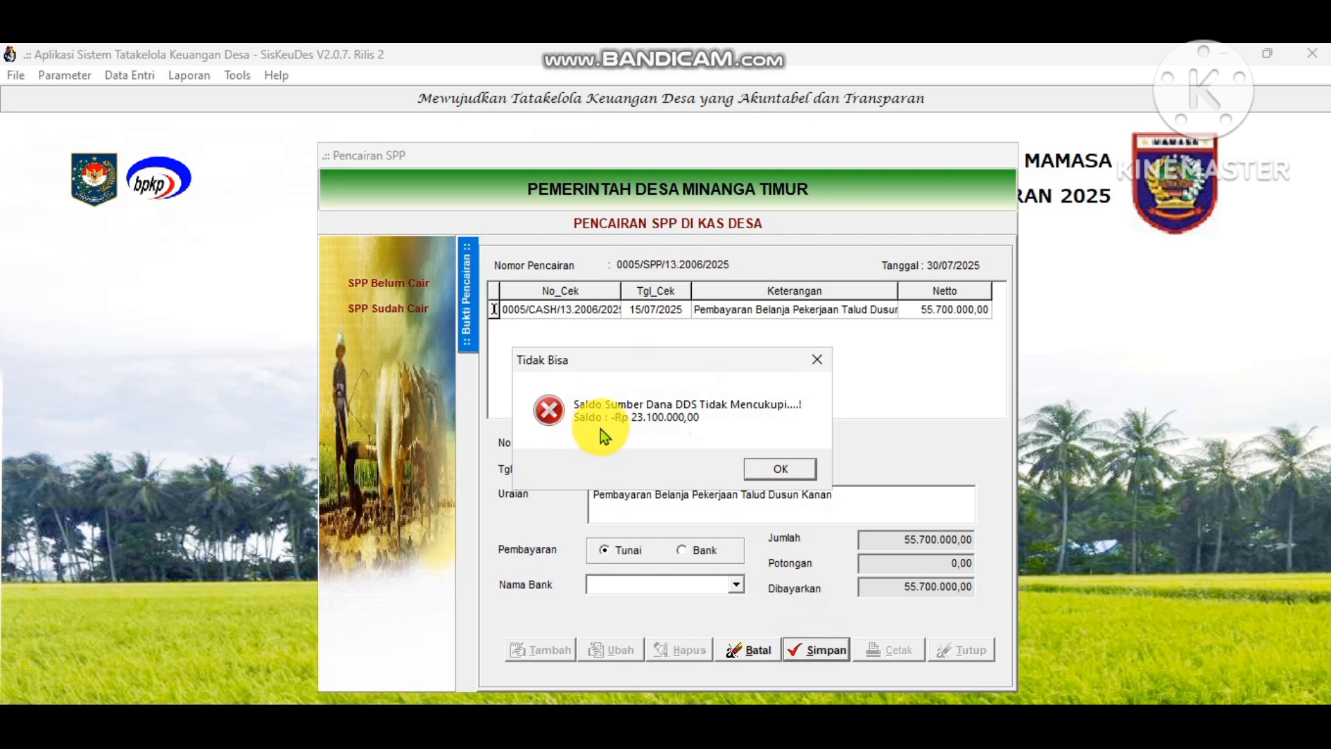
pyautogui.click(755, 469)
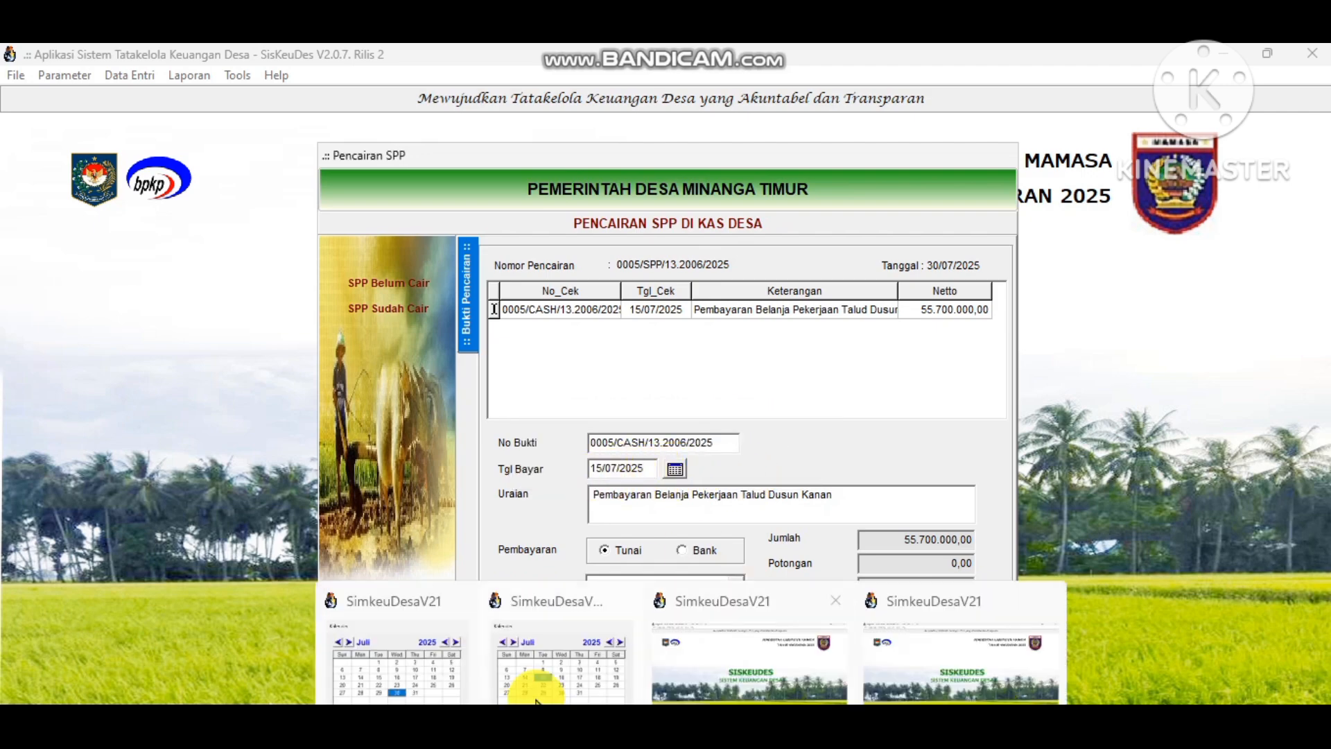
# Compare the Talud Dusun Kanan request's Tgl SPP with the Tgl Bukti of the Tarik Tunai DDS tahap I withdrawal.
pyautogui.click(401, 630)
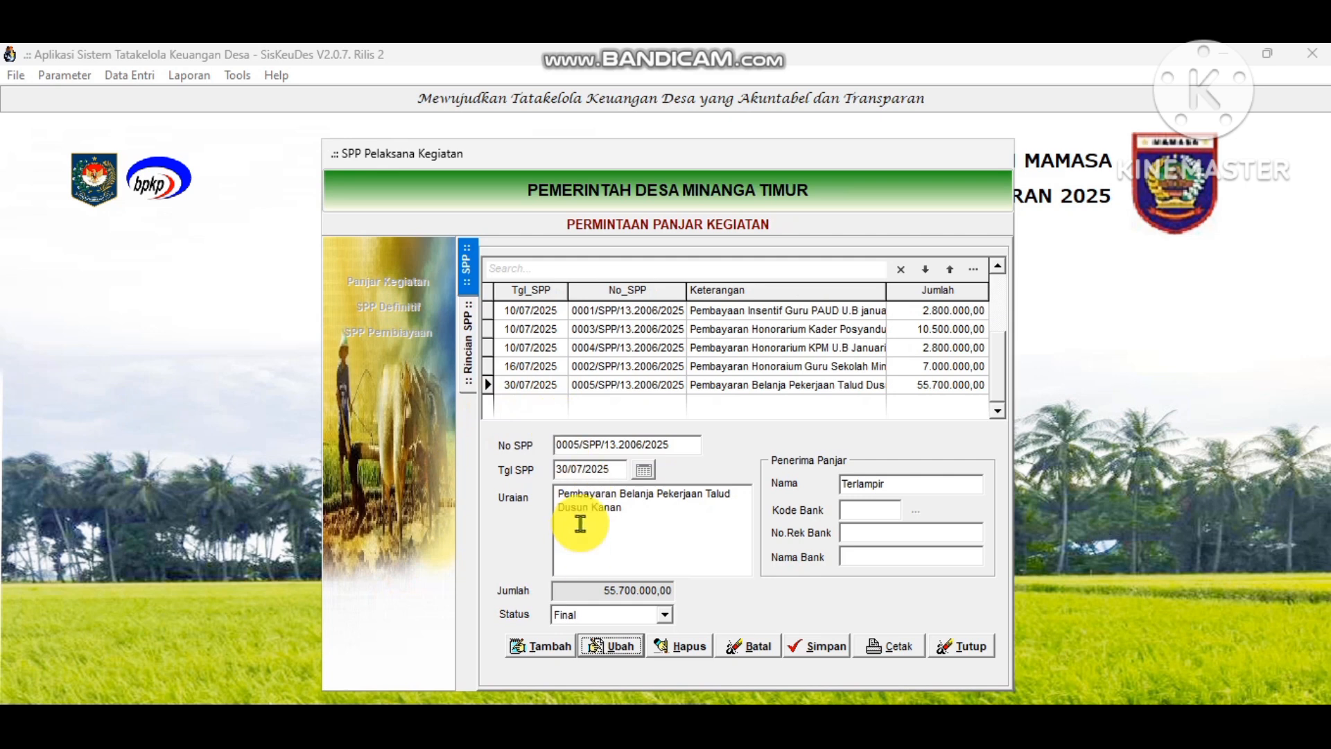
pyautogui.click(595, 470)
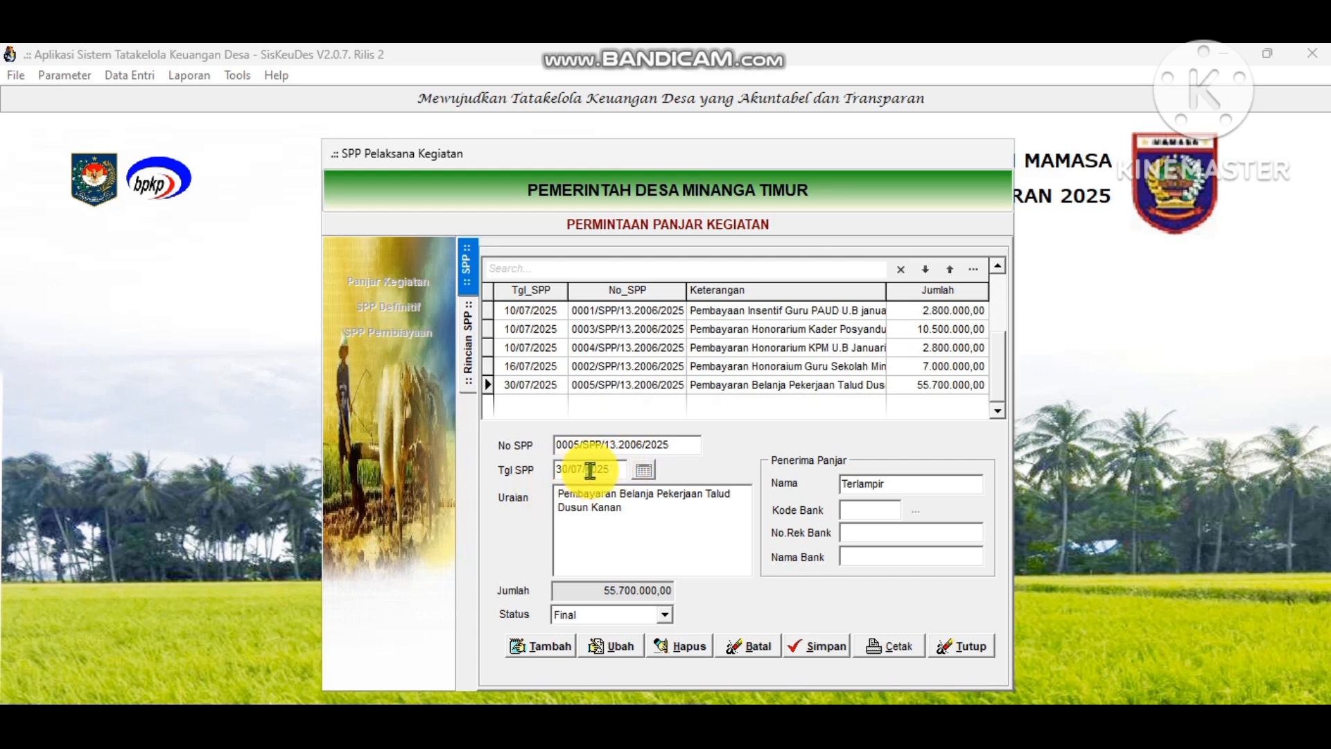
pyautogui.click(589, 470)
pyautogui.click(725, 679)
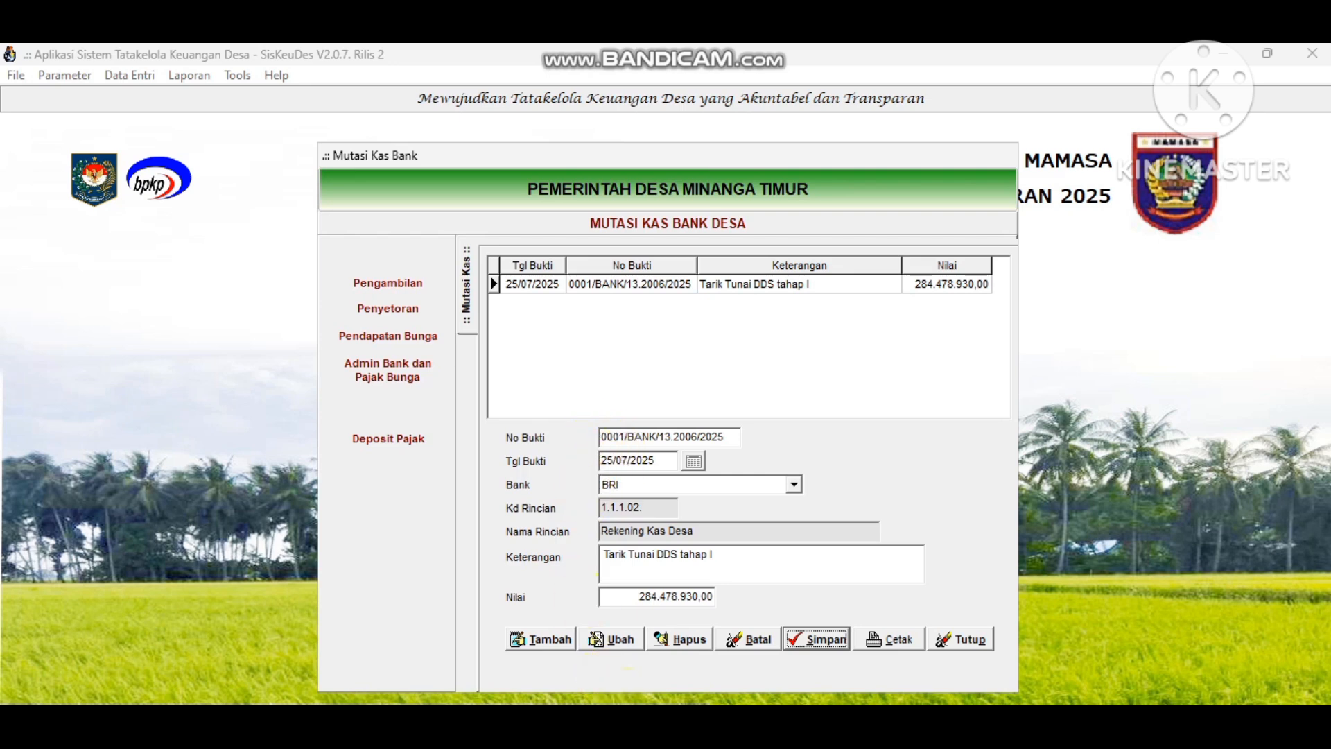
pyautogui.click(544, 677)
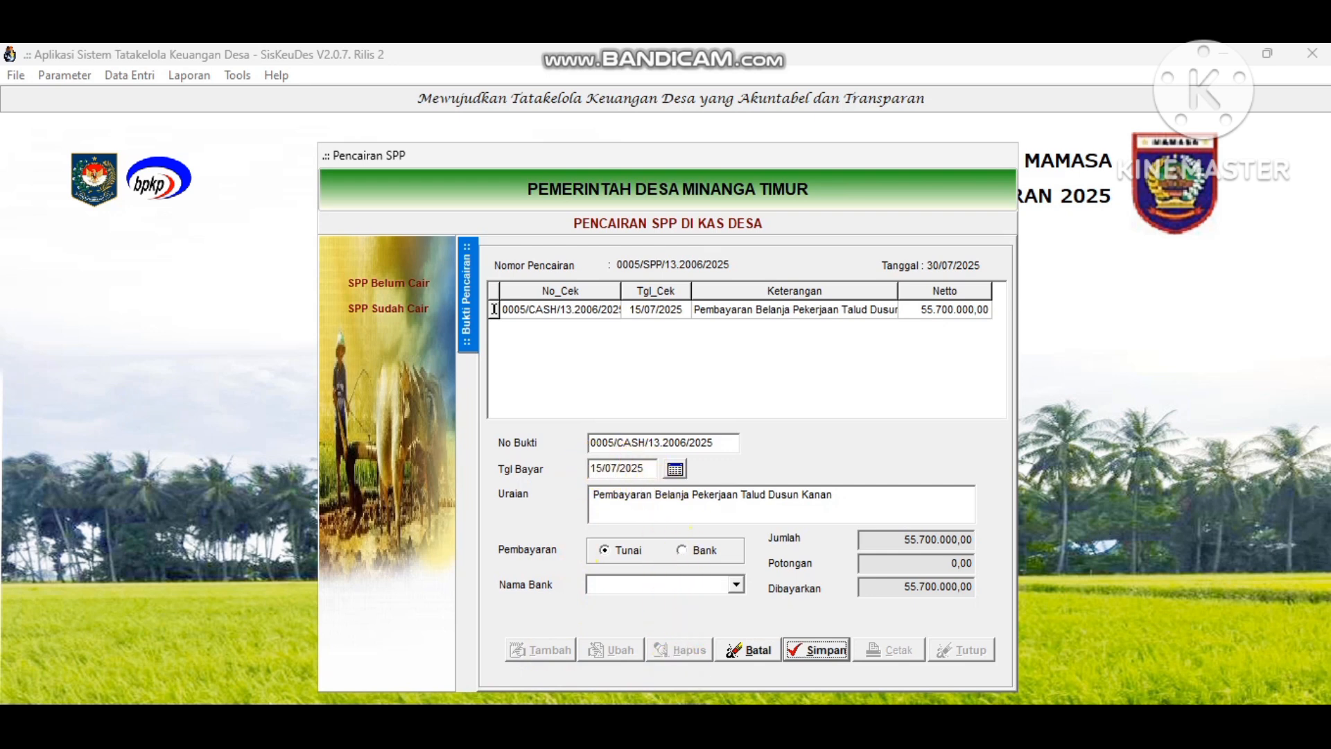
# Review the DDS cash withdrawal in Mutasi Kas Bank Desa, and retry saving the SPP disbursement dated 15/07/2025.
pyautogui.click(709, 662)
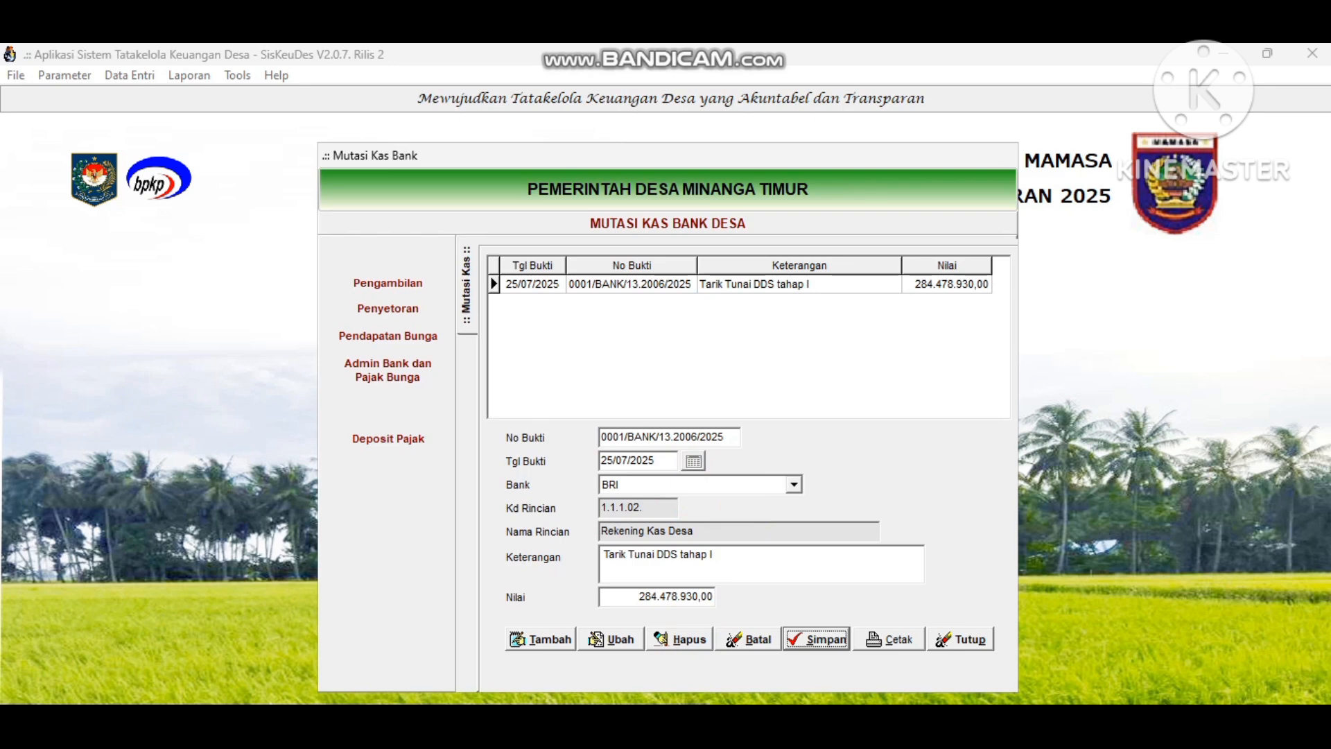
pyautogui.click(686, 745)
pyautogui.click(714, 651)
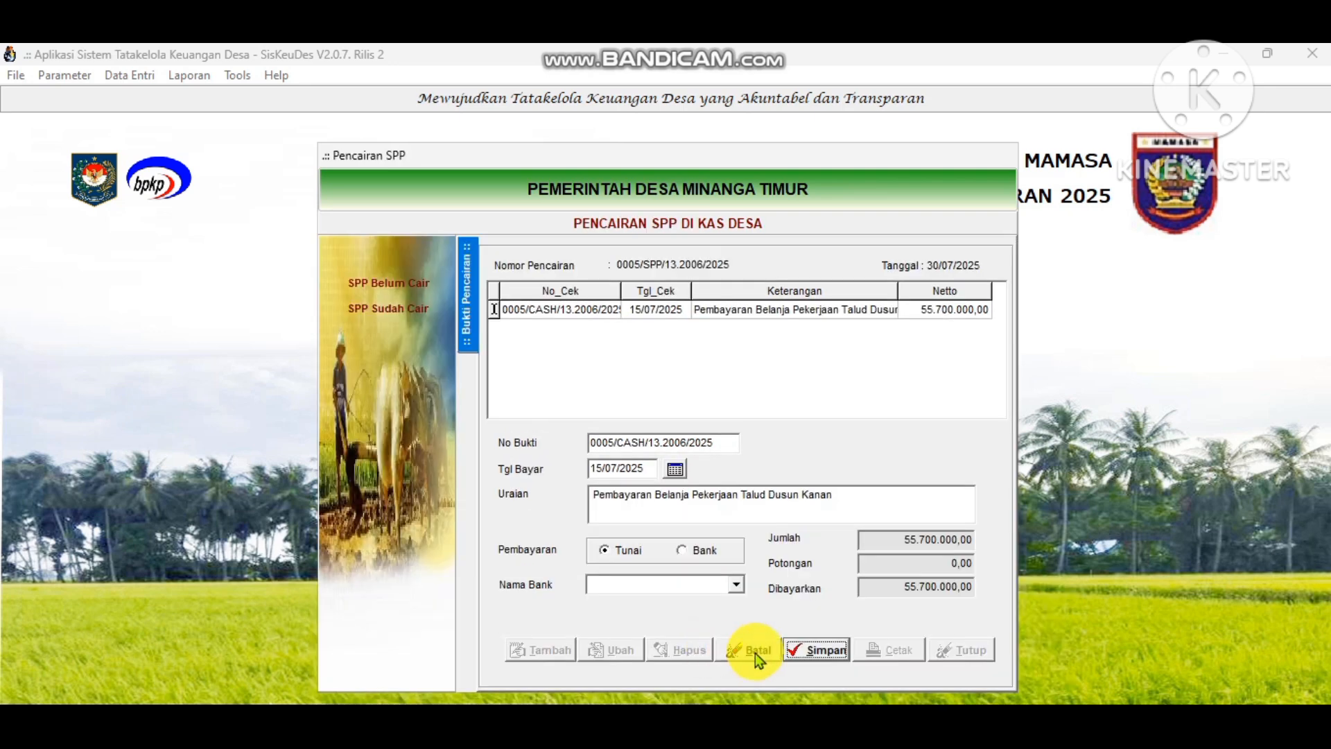
pyautogui.click(820, 649)
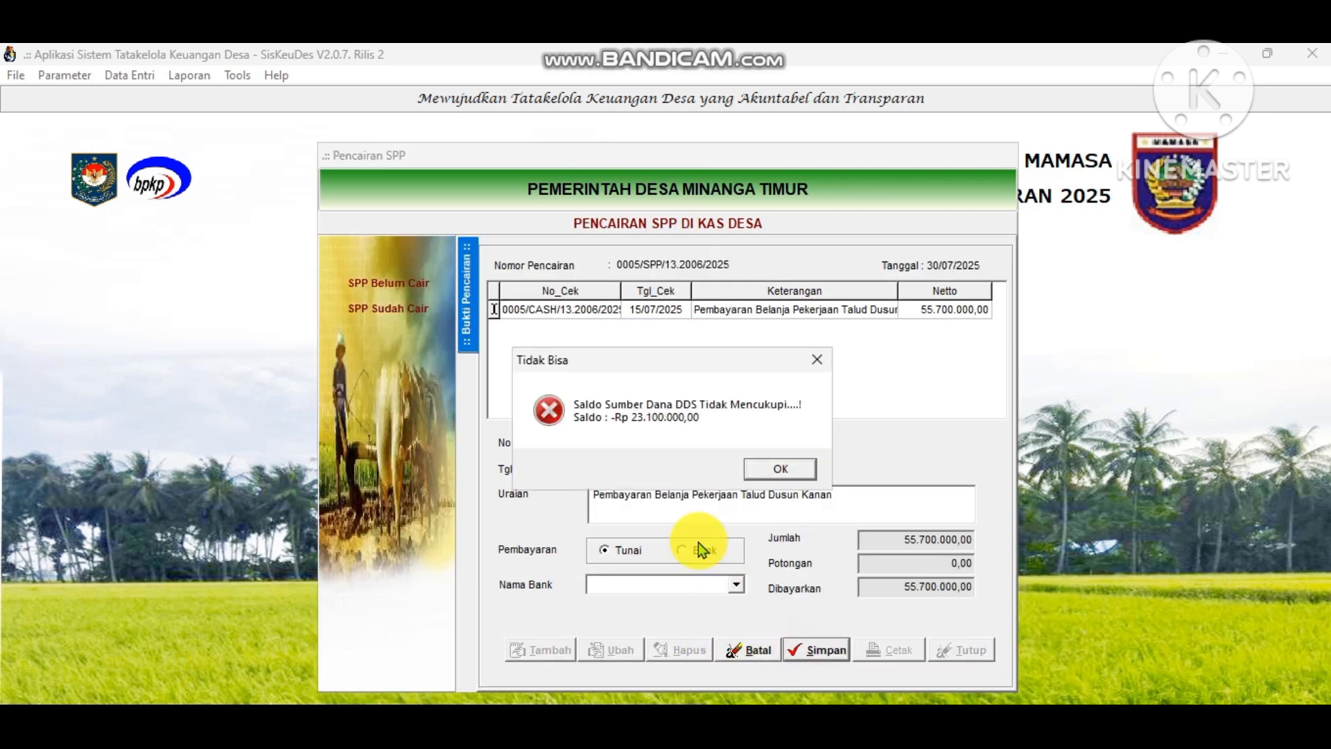
pyautogui.click(783, 471)
# Check the withdrawal date in Mutasi Kas and the SPP request date, and try saving the disbursement again.
pyautogui.click(687, 665)
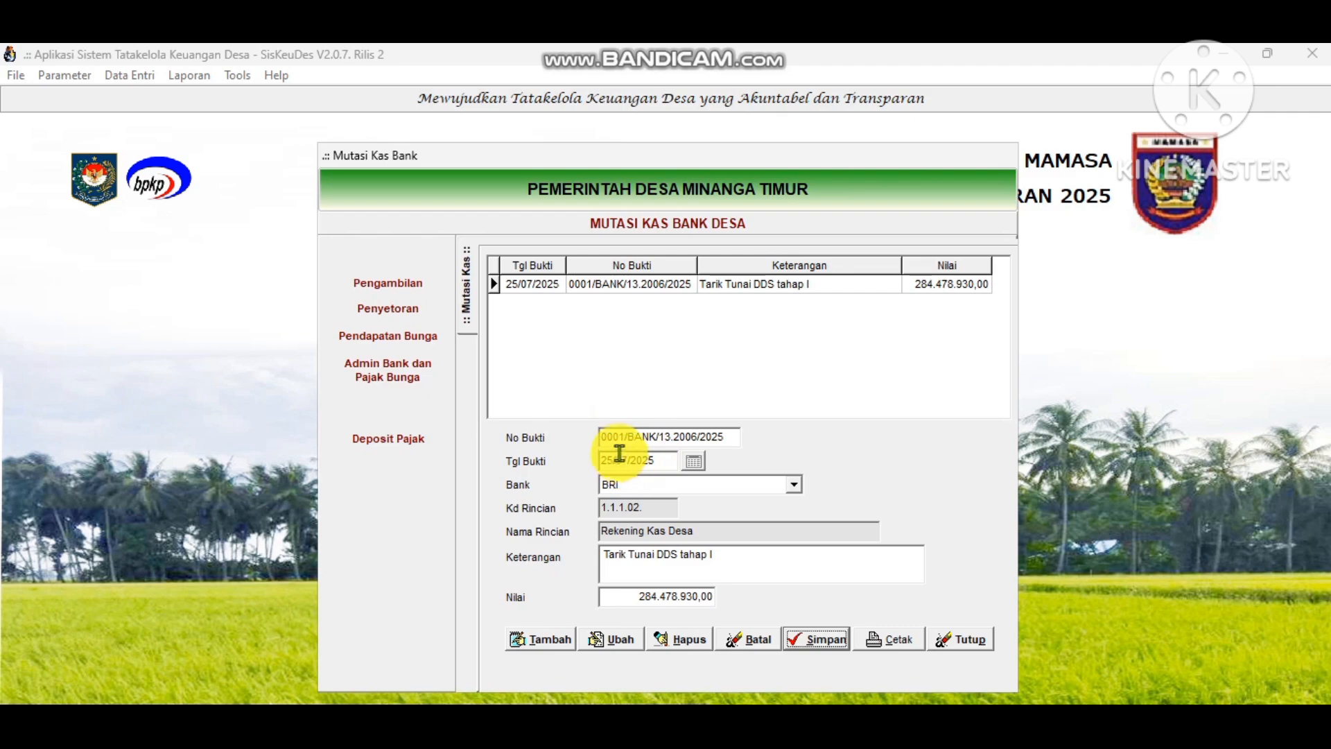
pyautogui.moveTo(682, 701)
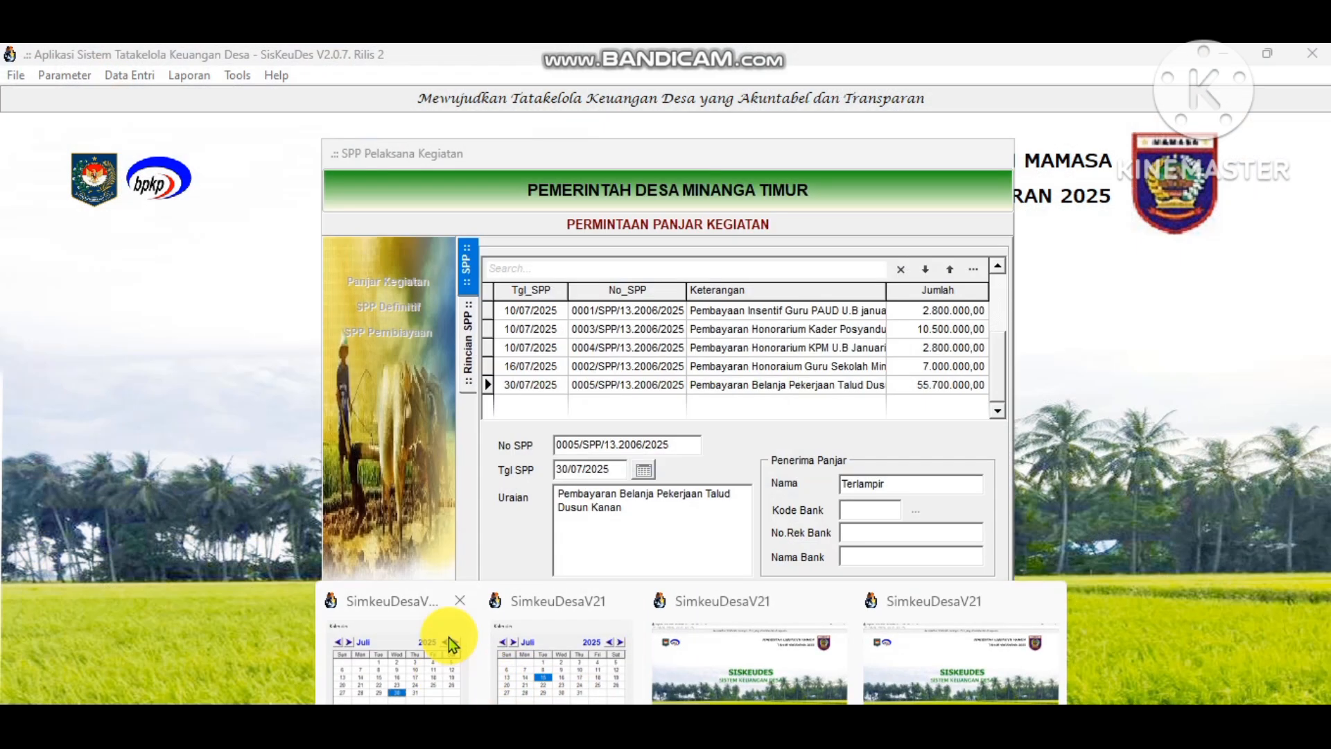
pyautogui.click(447, 637)
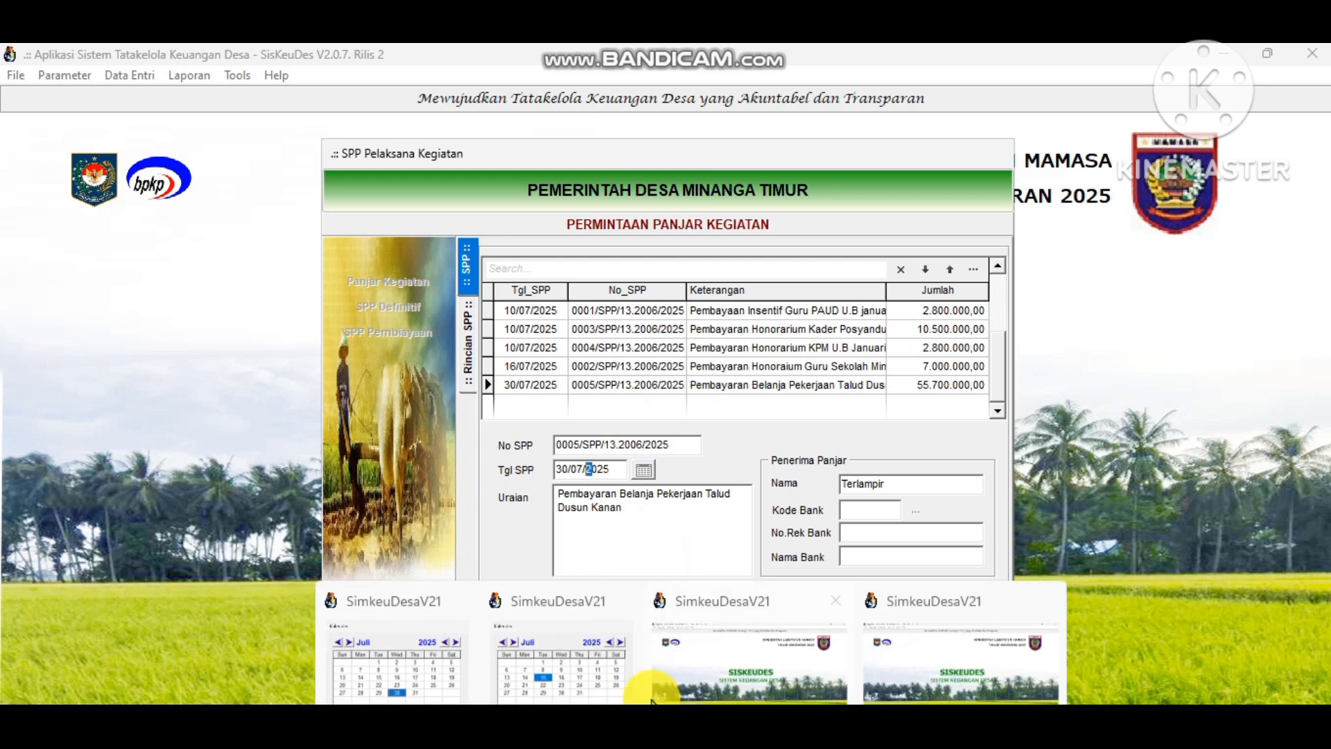
pyautogui.click(560, 668)
pyautogui.click(821, 646)
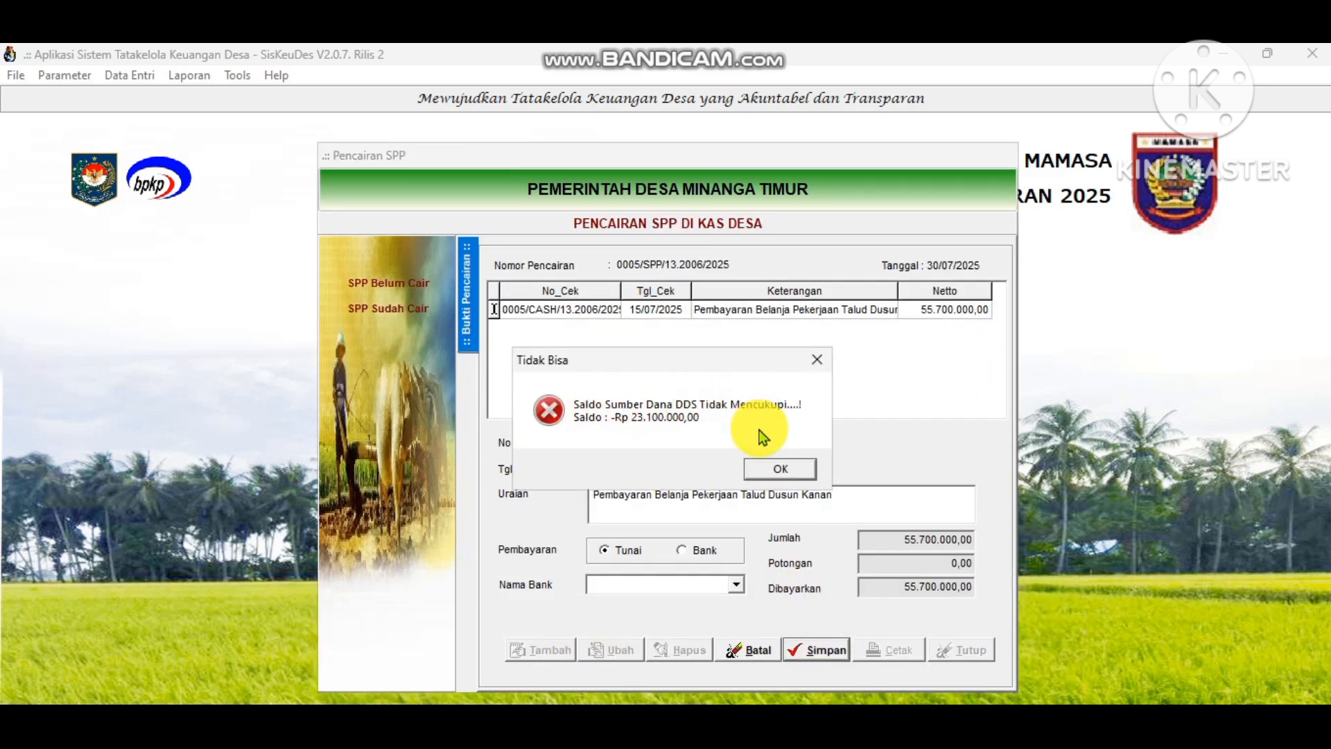
pyautogui.click(777, 469)
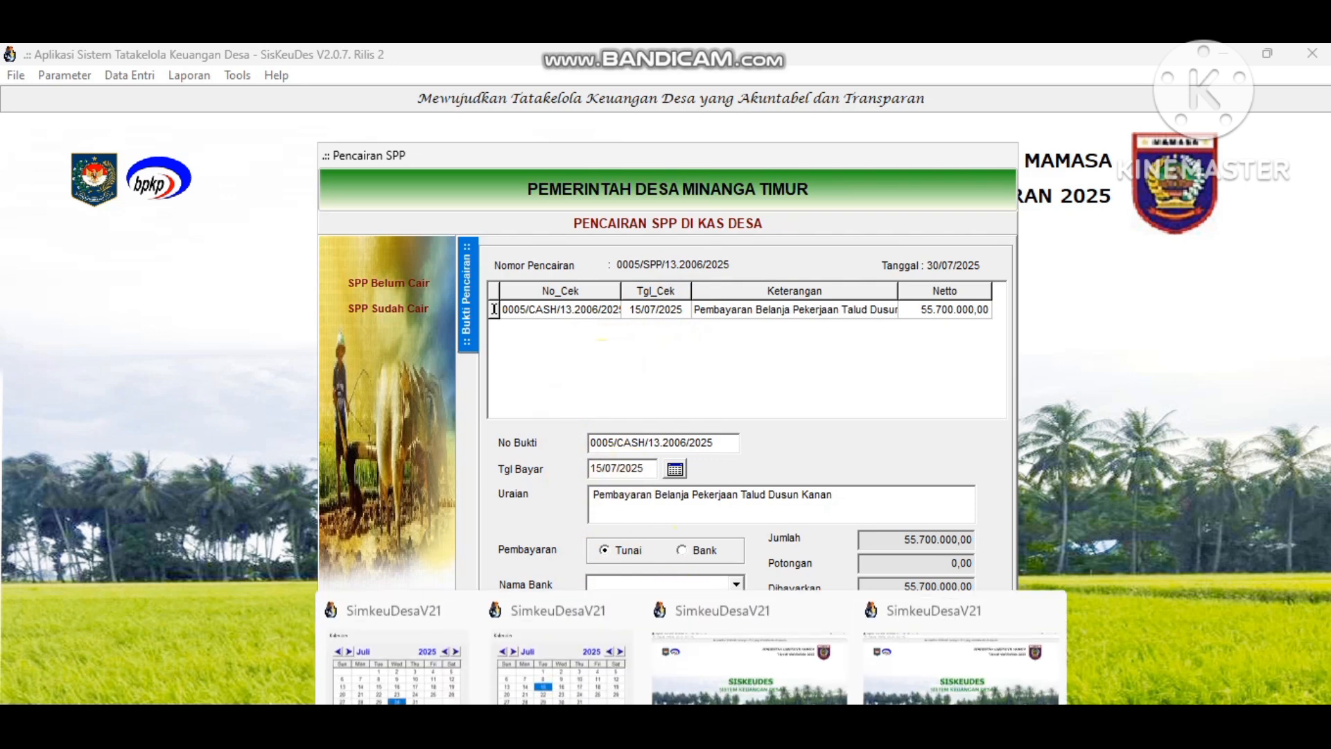
# Cross-check the SPP request date, the disbursement's Tgl Bayar and the bank withdrawal's Tgl Bukti across their three forms.
pyautogui.click(429, 645)
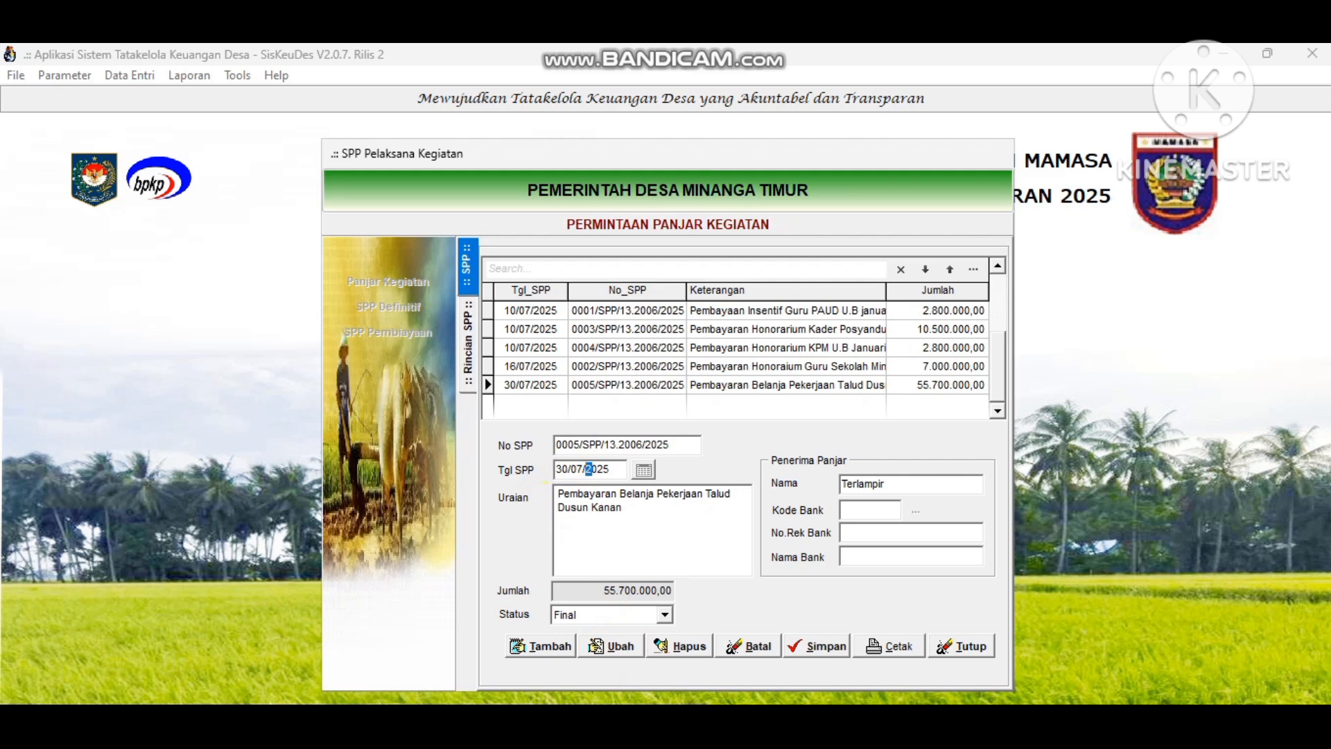
pyautogui.click(592, 659)
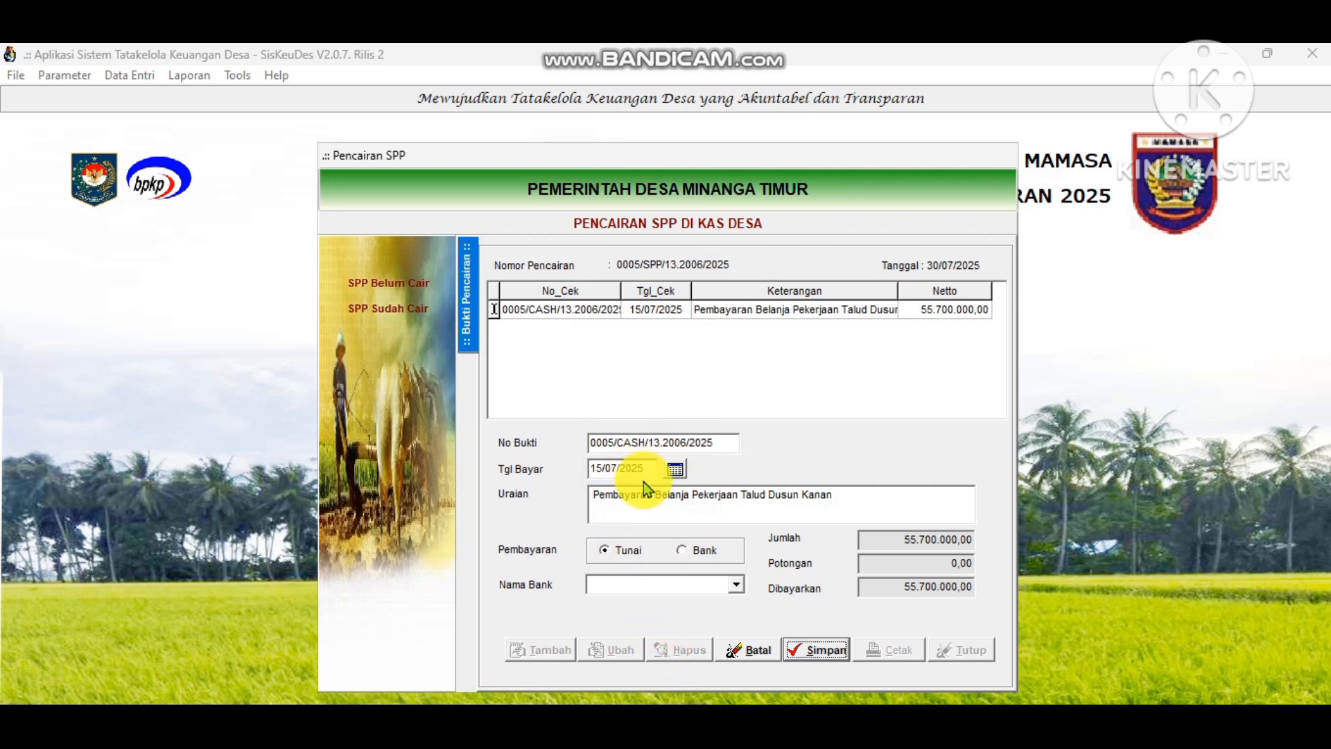
pyautogui.moveTo(691, 721)
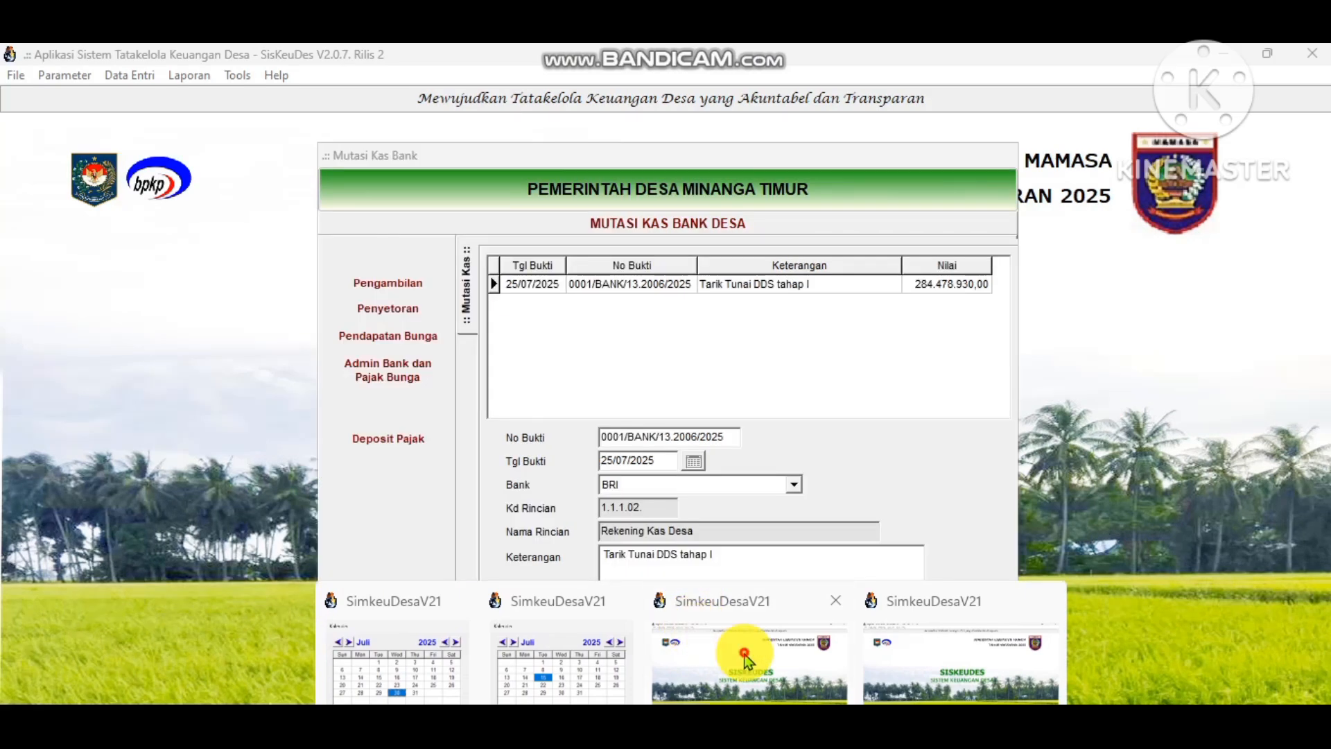
pyautogui.click(749, 660)
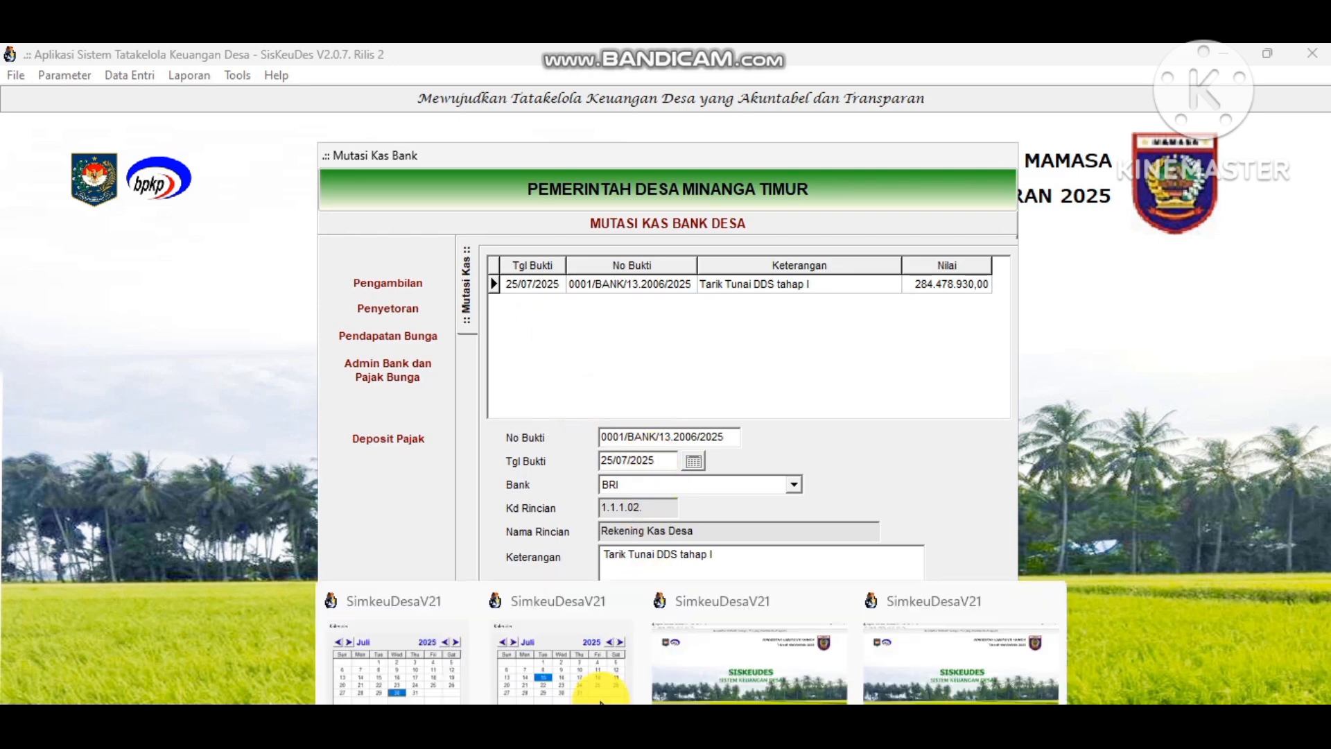
pyautogui.click(601, 700)
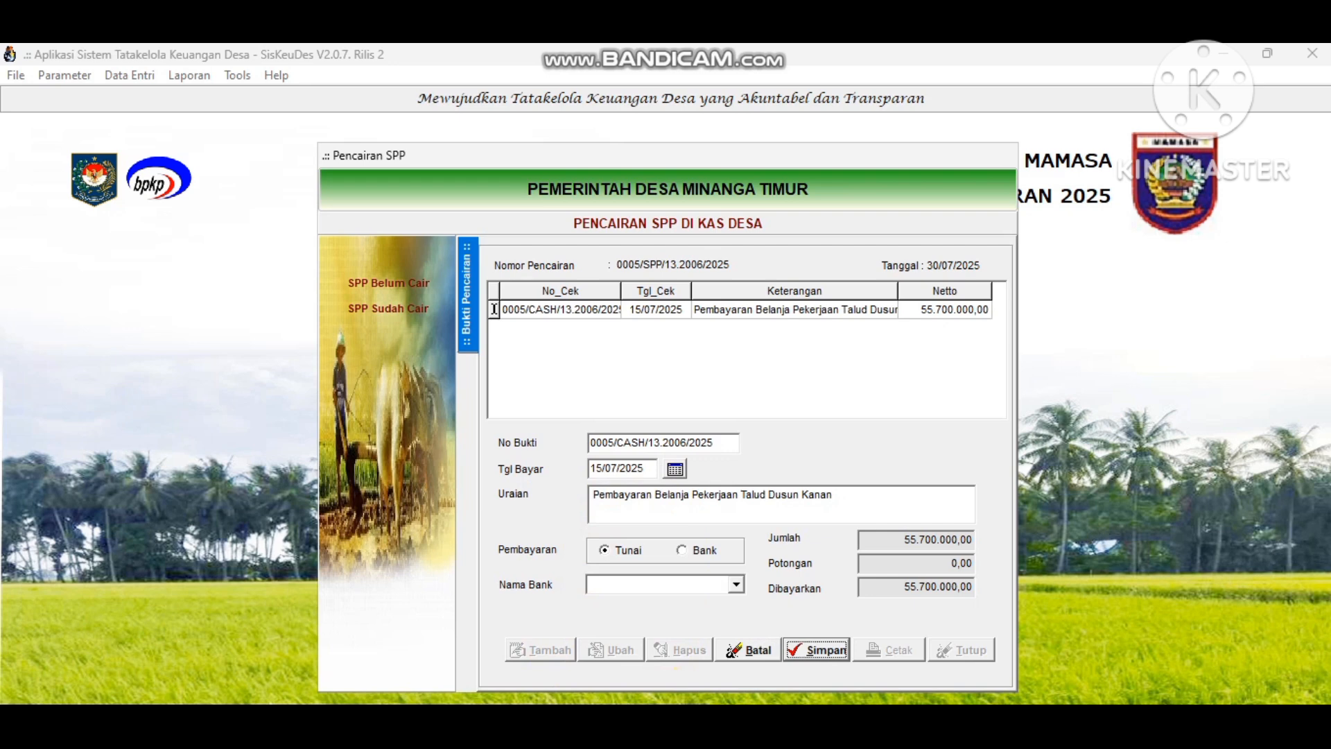
pyautogui.moveTo(600, 701)
pyautogui.click(708, 658)
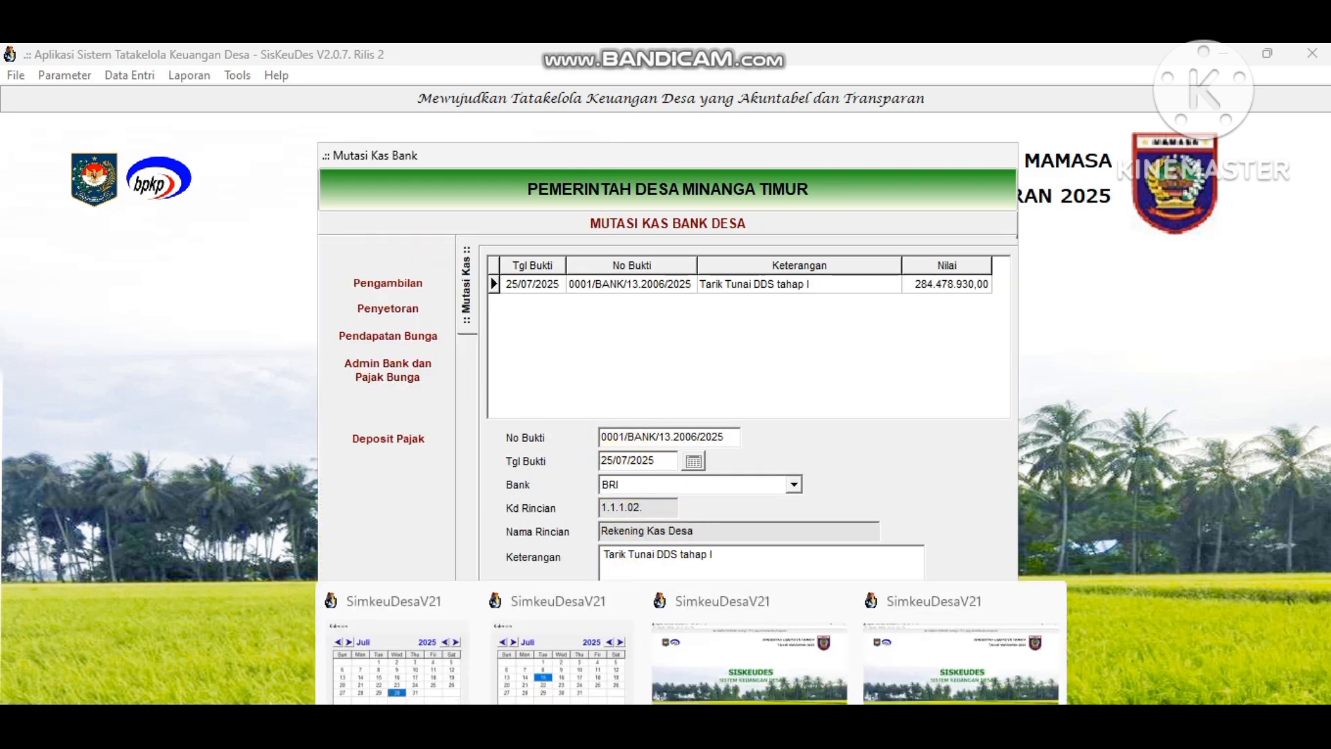
pyautogui.click(575, 689)
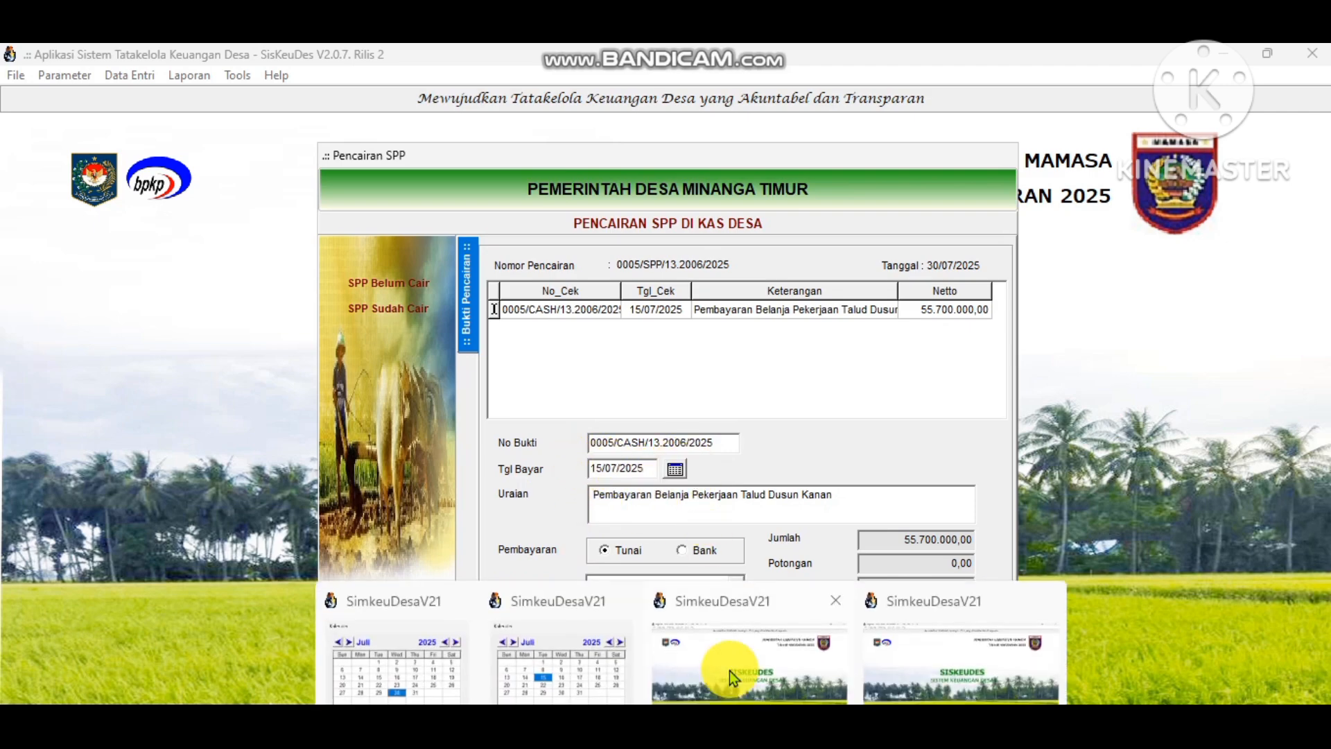
pyautogui.click(730, 671)
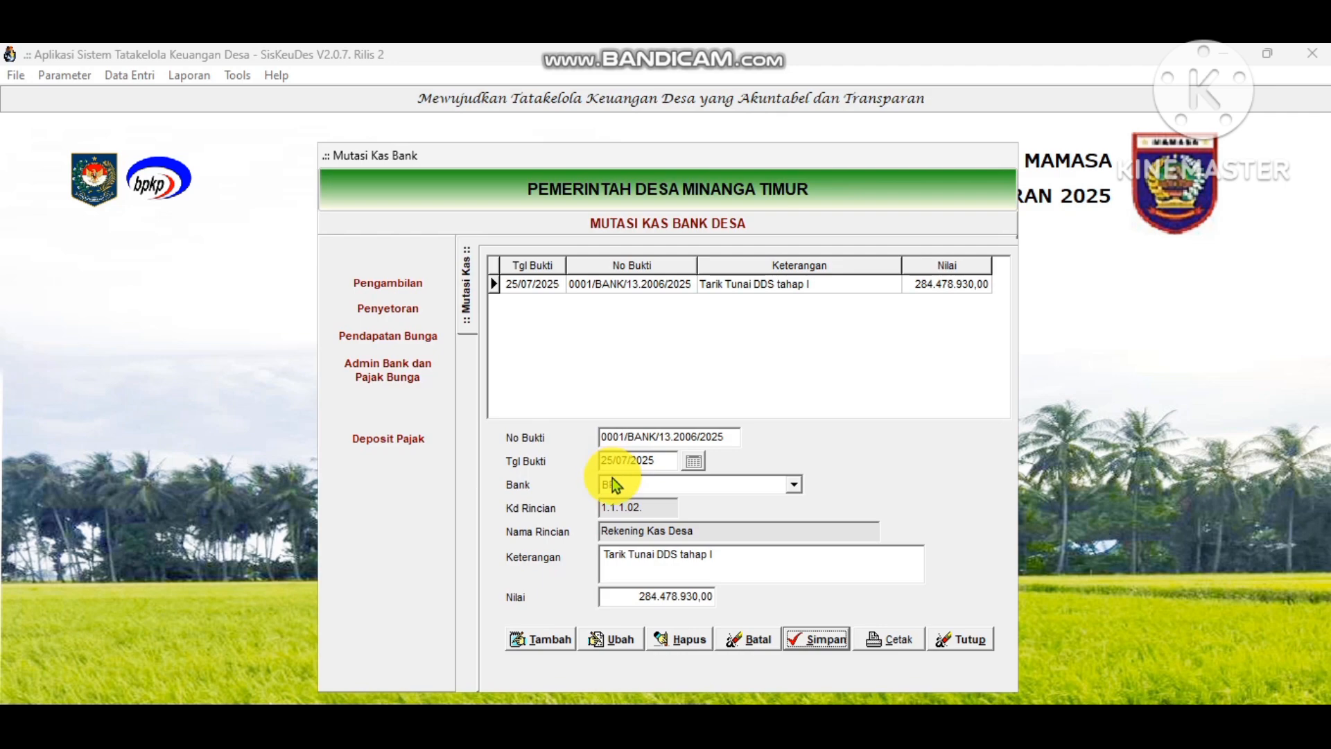
# Recheck the Tgl SPP in the Permintaan Panjar Kegiatan form, and attempt to save the disbursement with its existing payment date.
pyautogui.moveTo(691, 742)
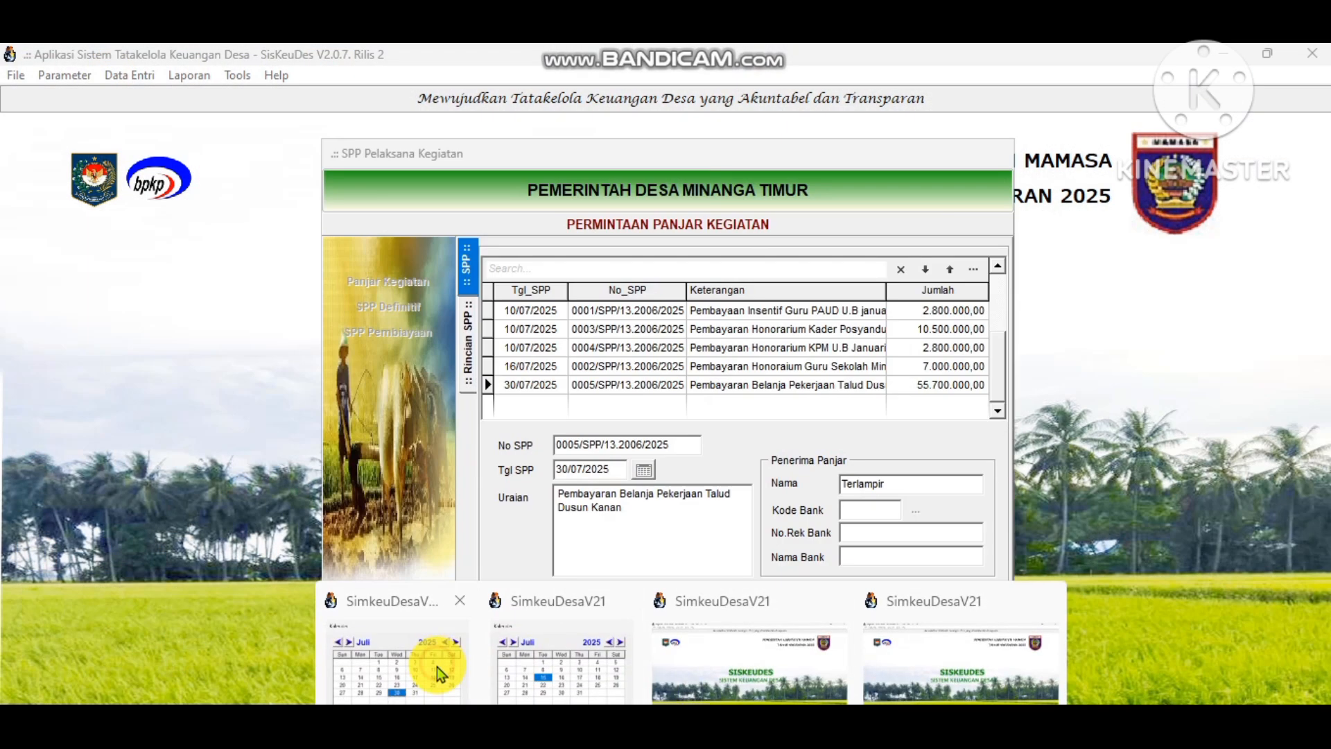
pyautogui.click(436, 667)
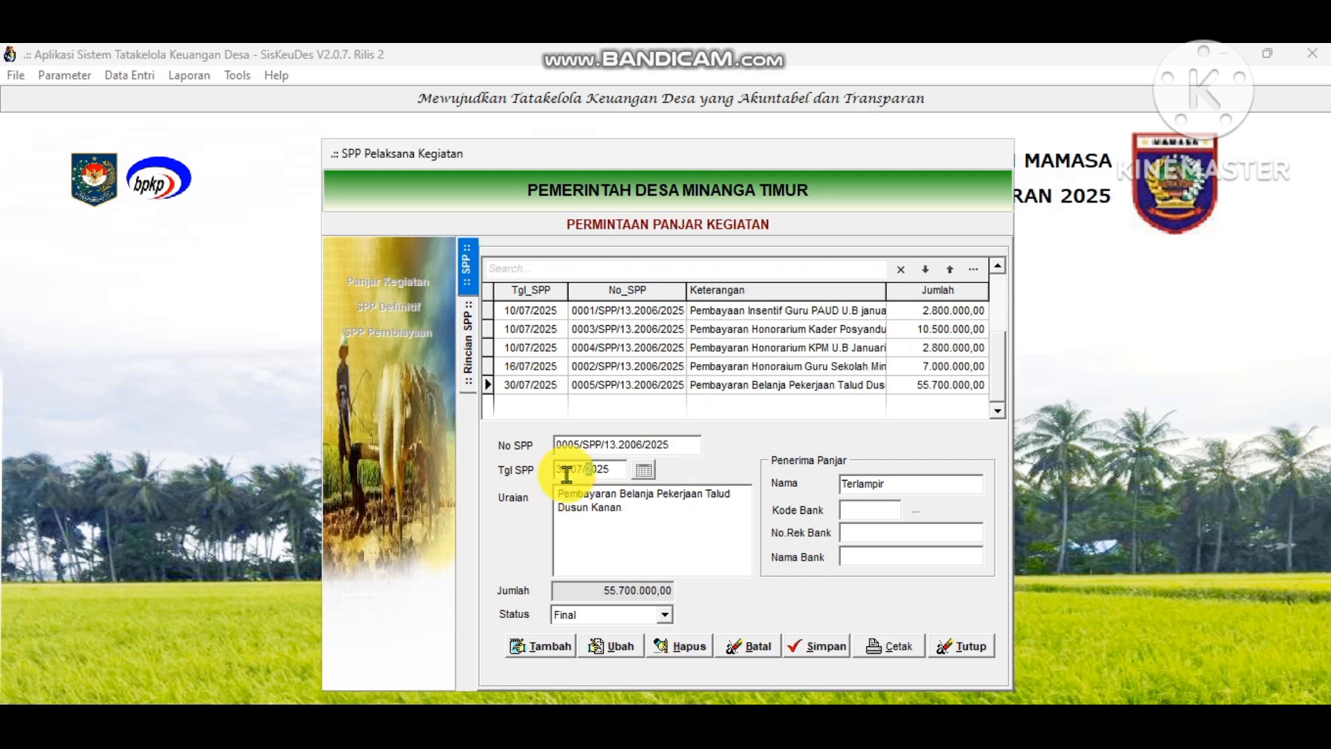
pyautogui.click(588, 468)
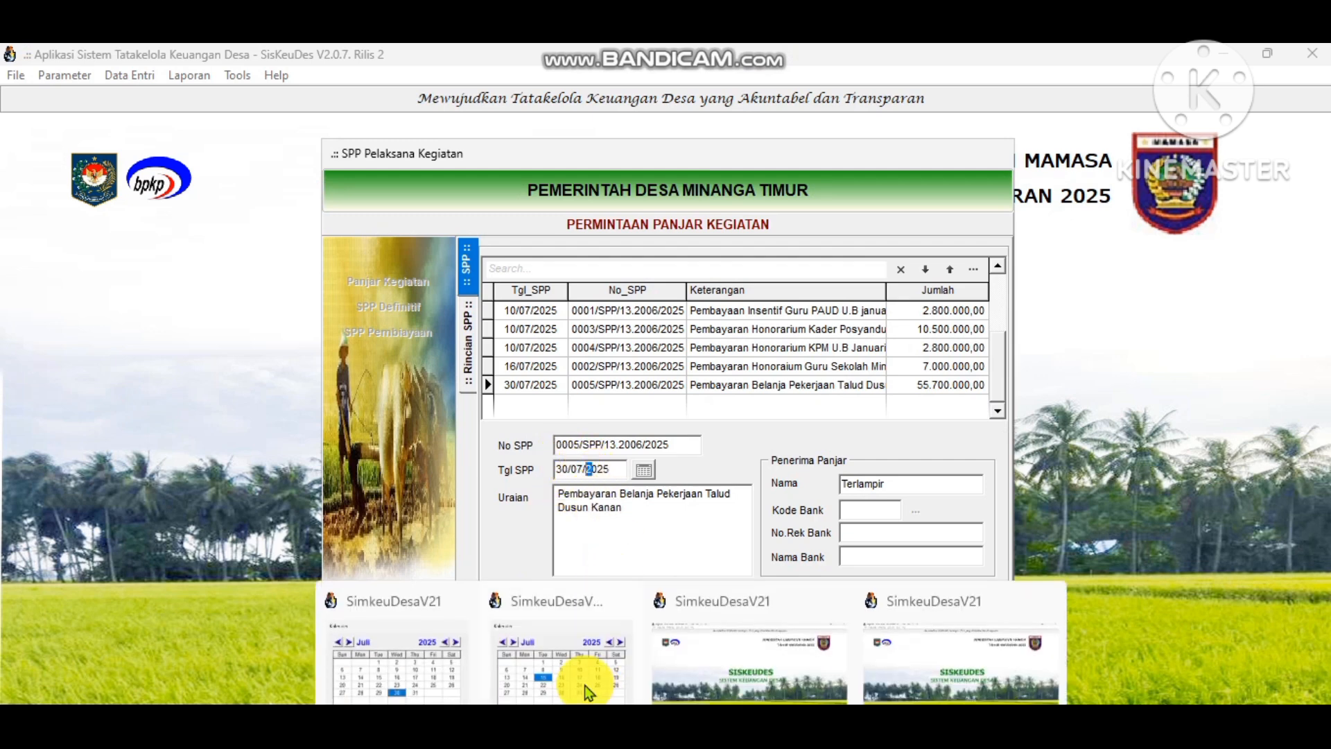
pyautogui.click(584, 685)
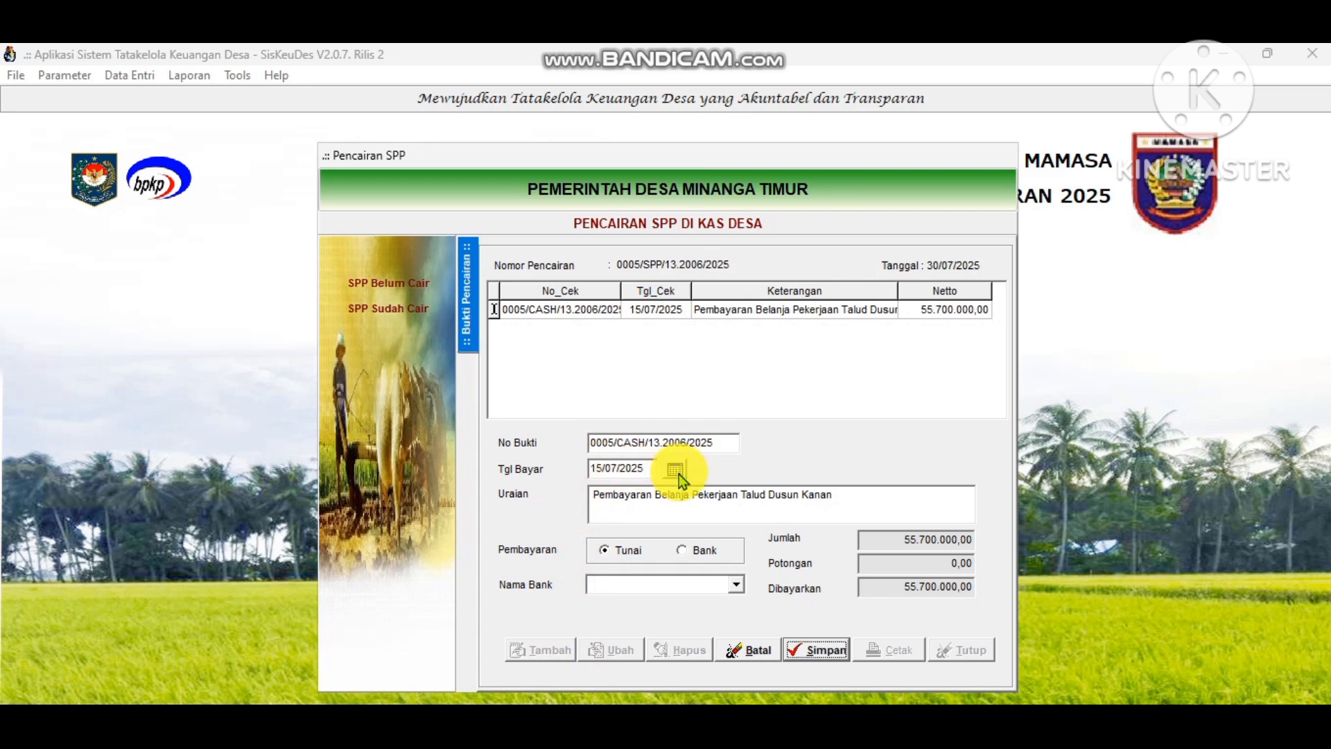
pyautogui.click(802, 648)
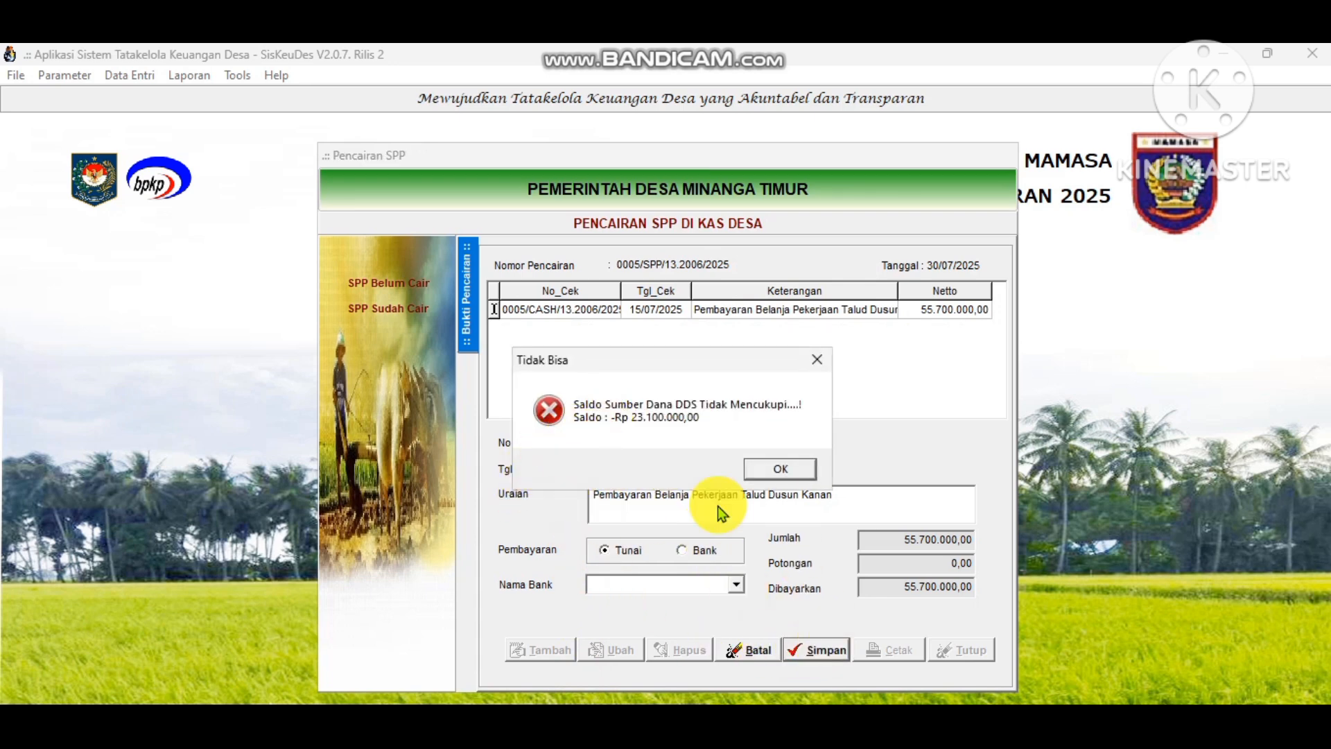
pyautogui.click(781, 469)
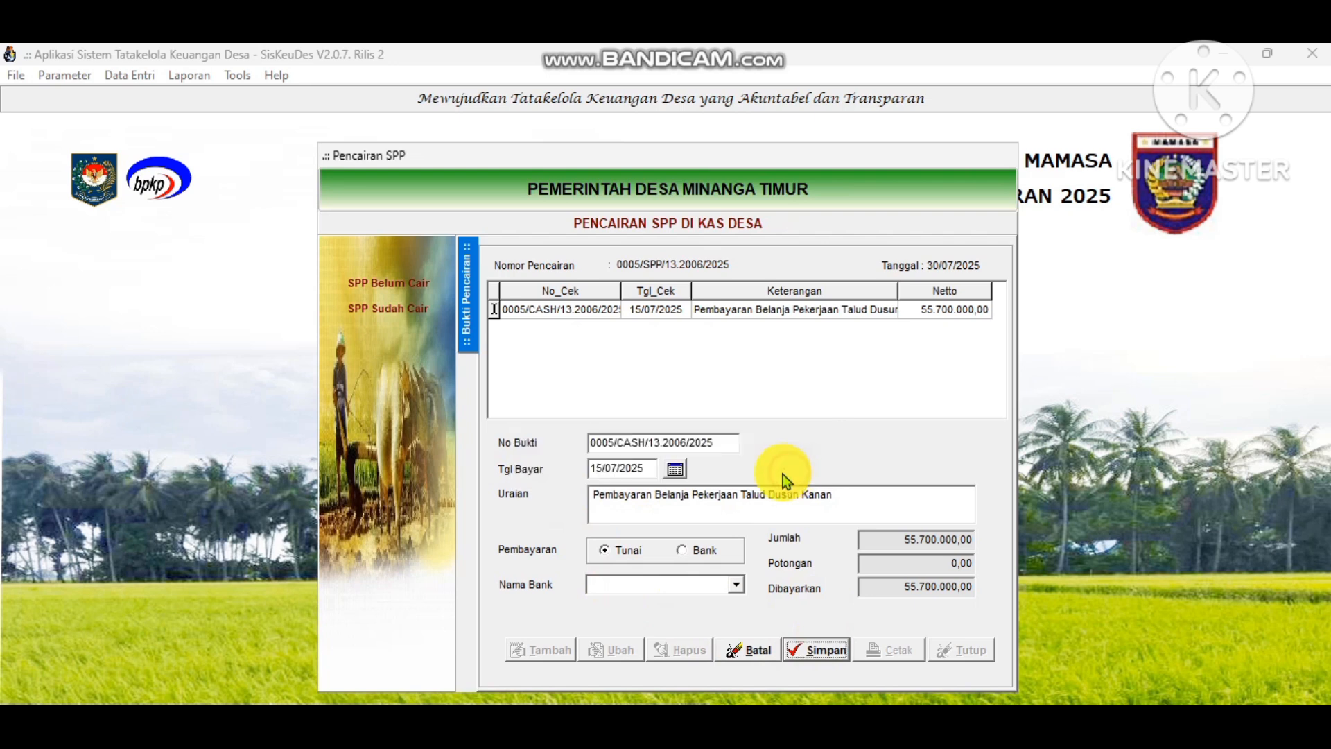
# Compare the disbursement's Tgl Bayar with the withdrawal date in Mutasi Kas, and retry saving it with payment date 15/07/2025.
pyautogui.click(610, 468)
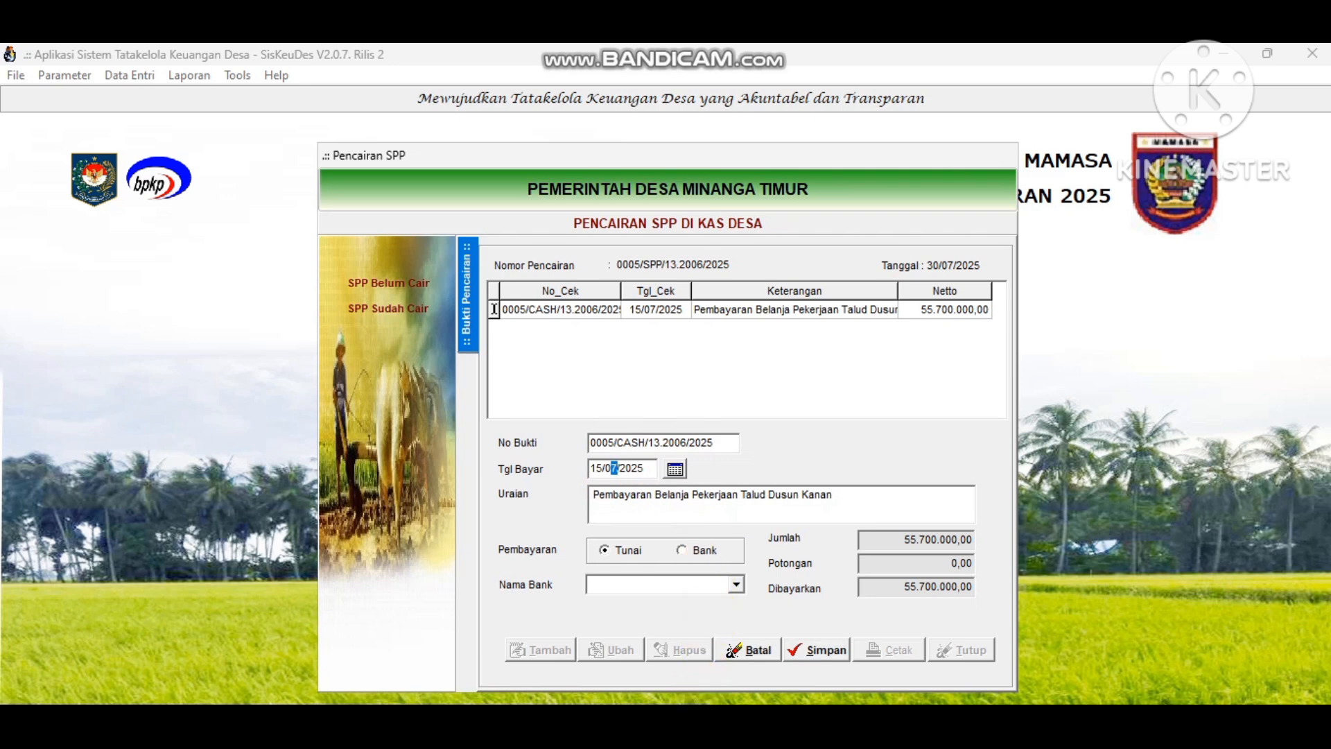
pyautogui.moveTo(696, 700)
pyautogui.click(701, 662)
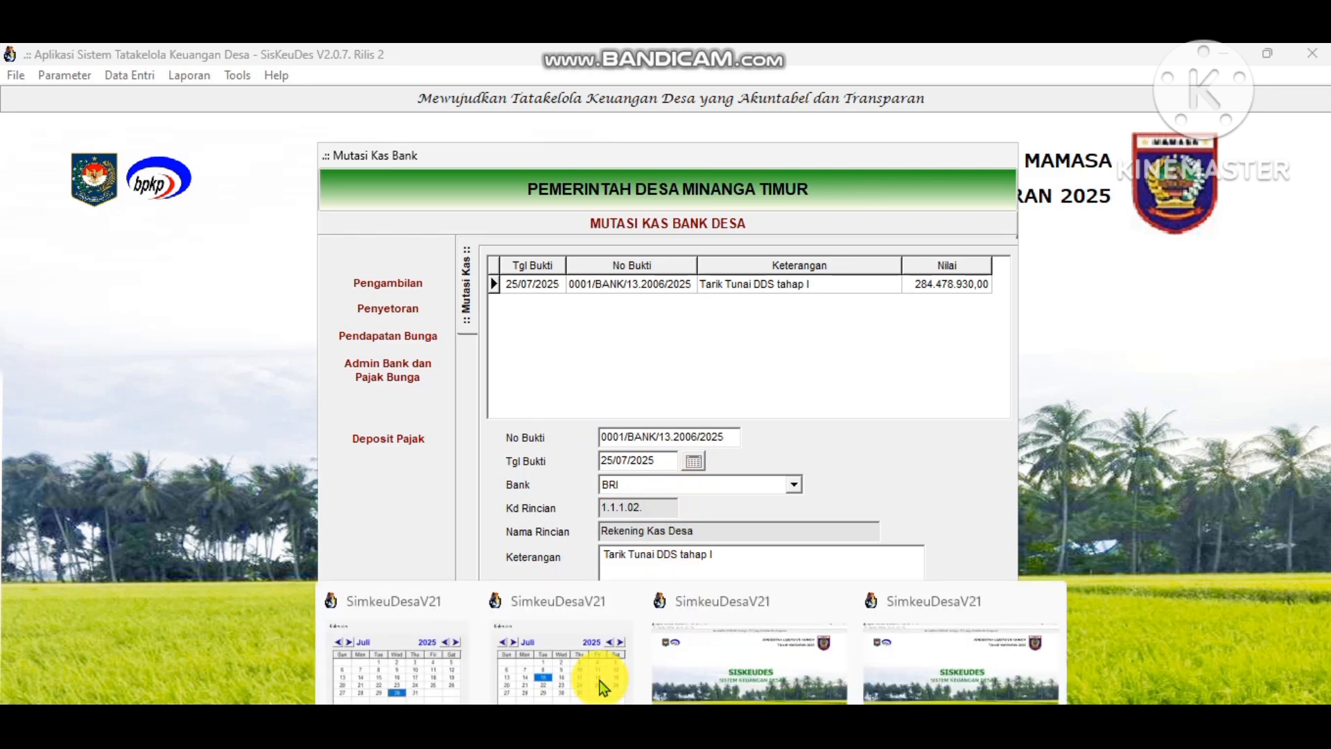
pyautogui.click(589, 662)
pyautogui.click(822, 652)
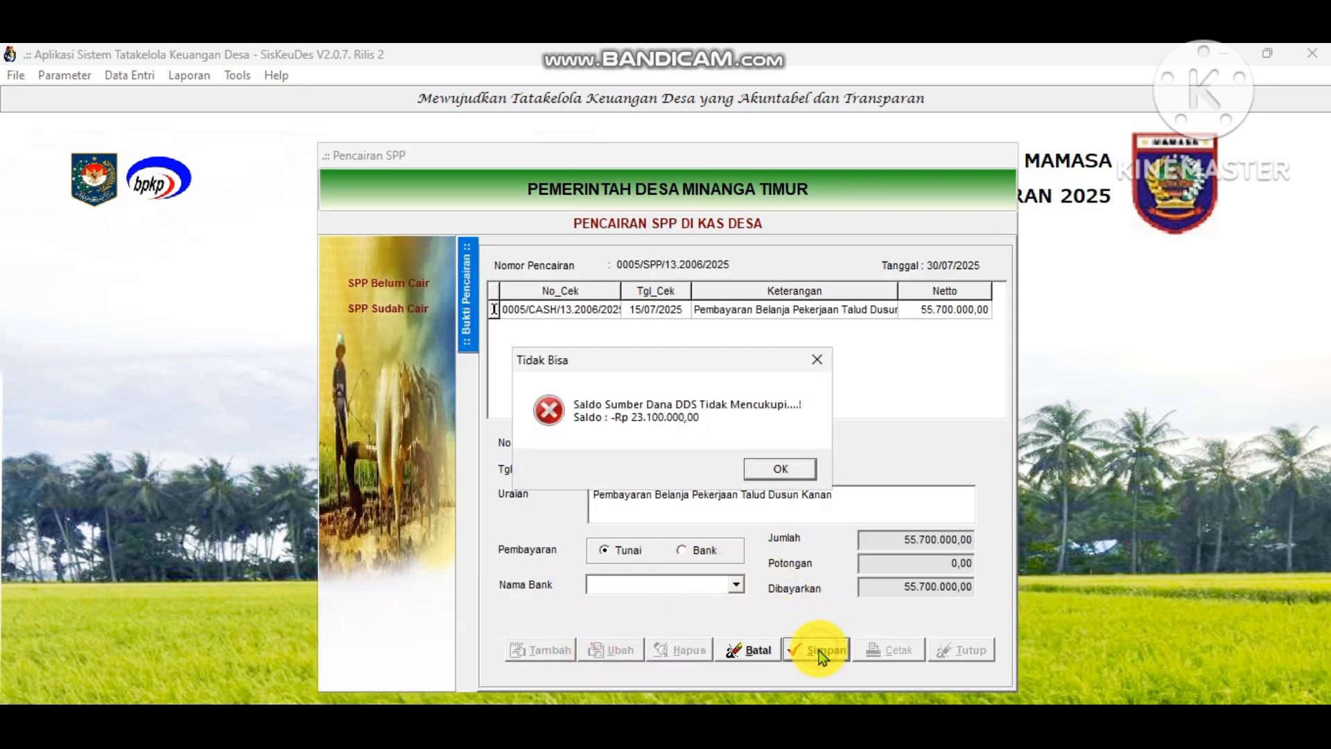
pyautogui.click(777, 472)
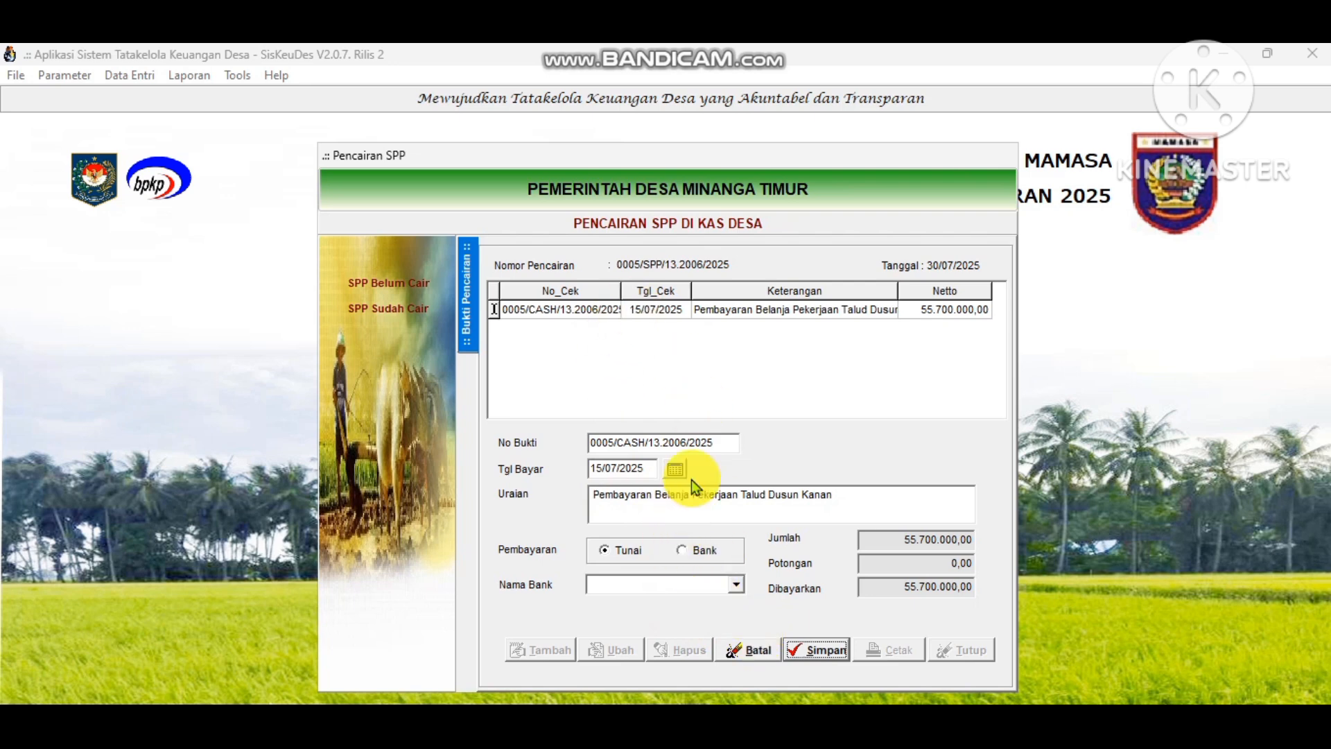
# Set the SPP disbursement's Tgl Bayar to 30/07/2025 and save the record.
pyautogui.click(673, 470)
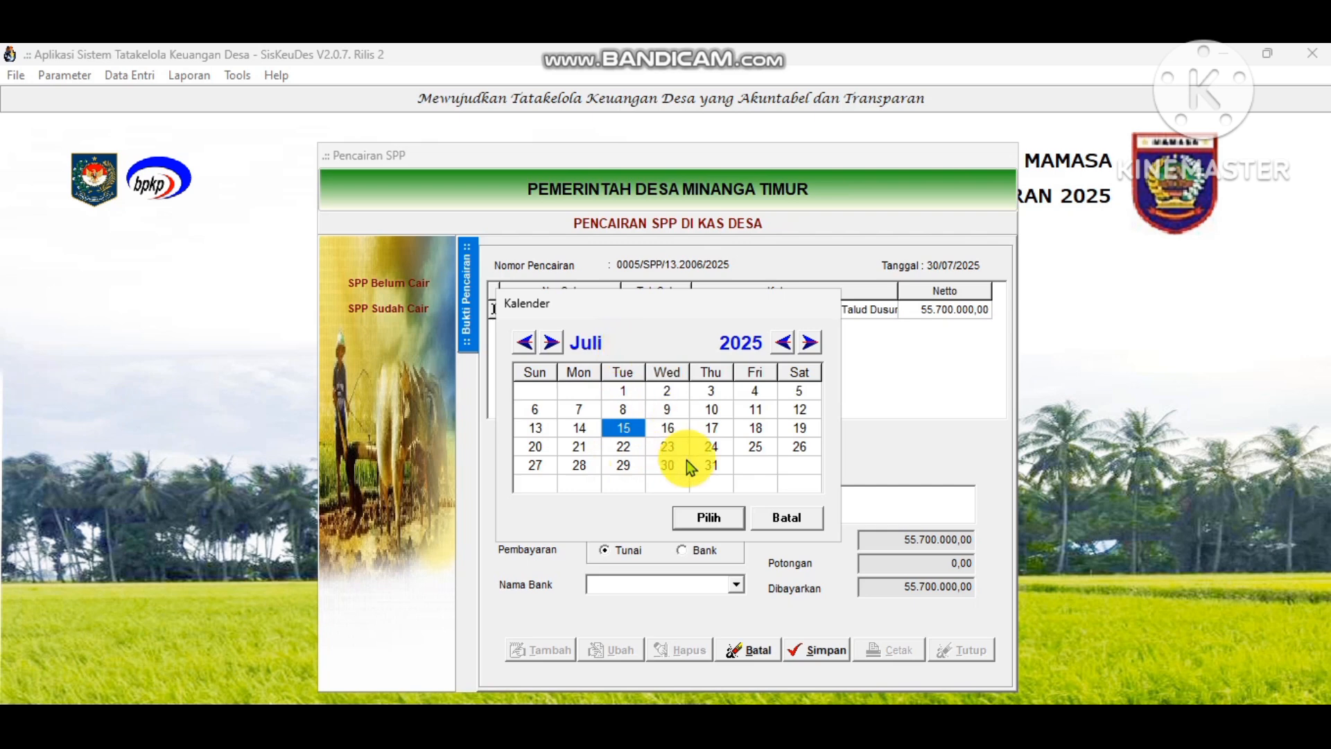
pyautogui.click(664, 466)
pyautogui.click(707, 516)
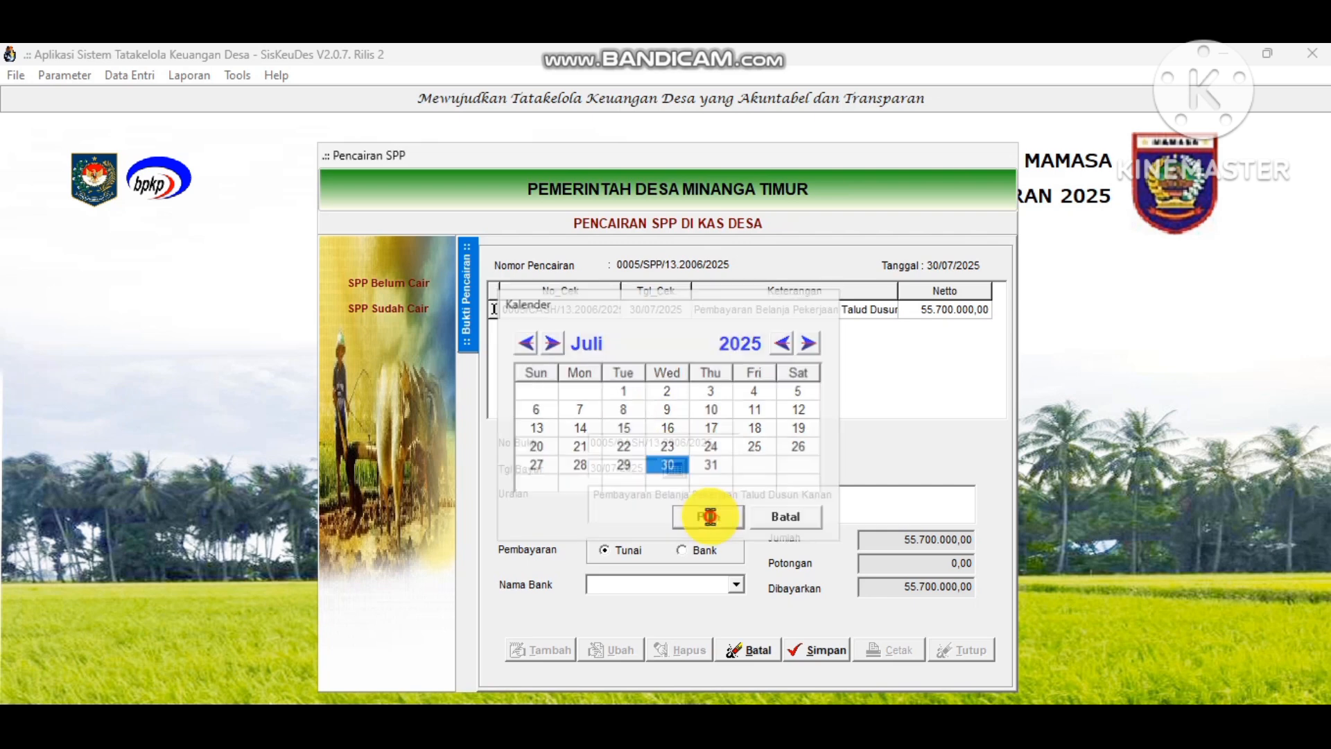
pyautogui.click(817, 656)
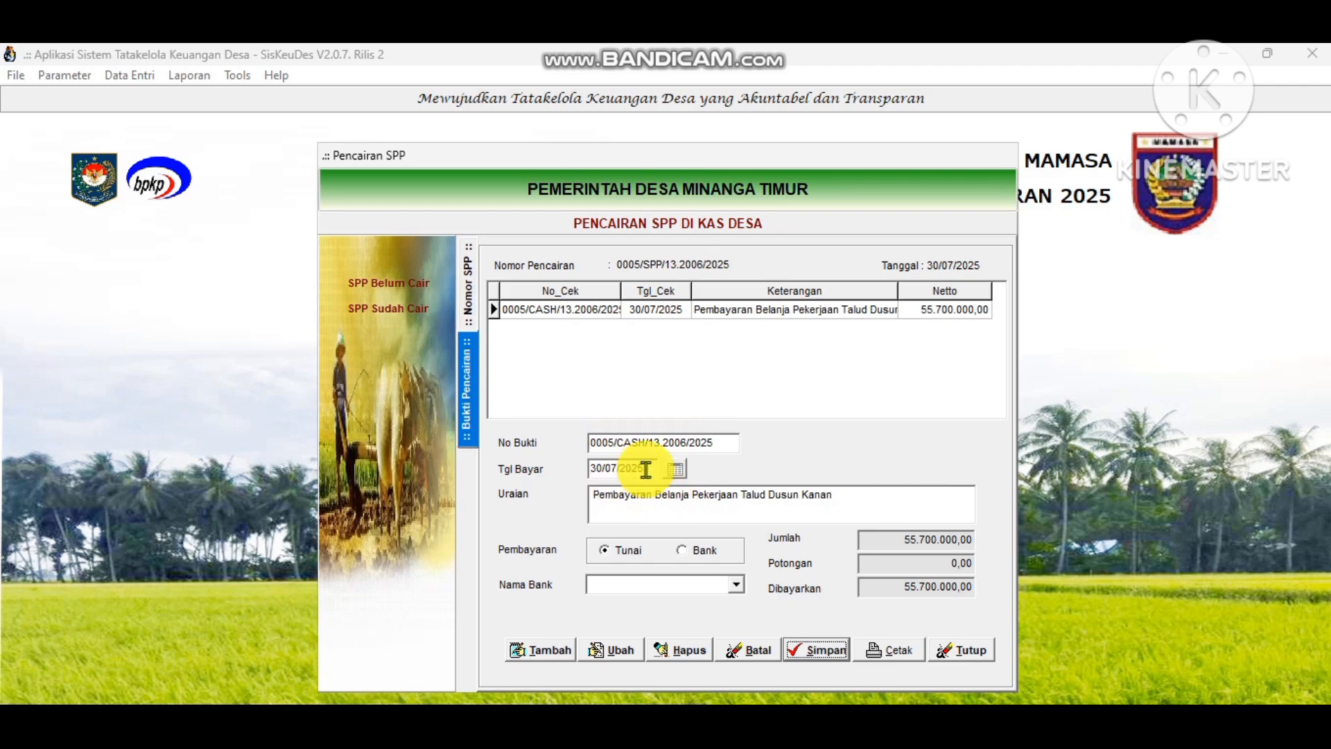
# Compare the Tgl SPP, the cash withdrawal's Tgl Bukti and the disbursement's Tgl Bayar across the request, Mutasi Kas and Pencairan forms.
pyautogui.moveTo(722, 702)
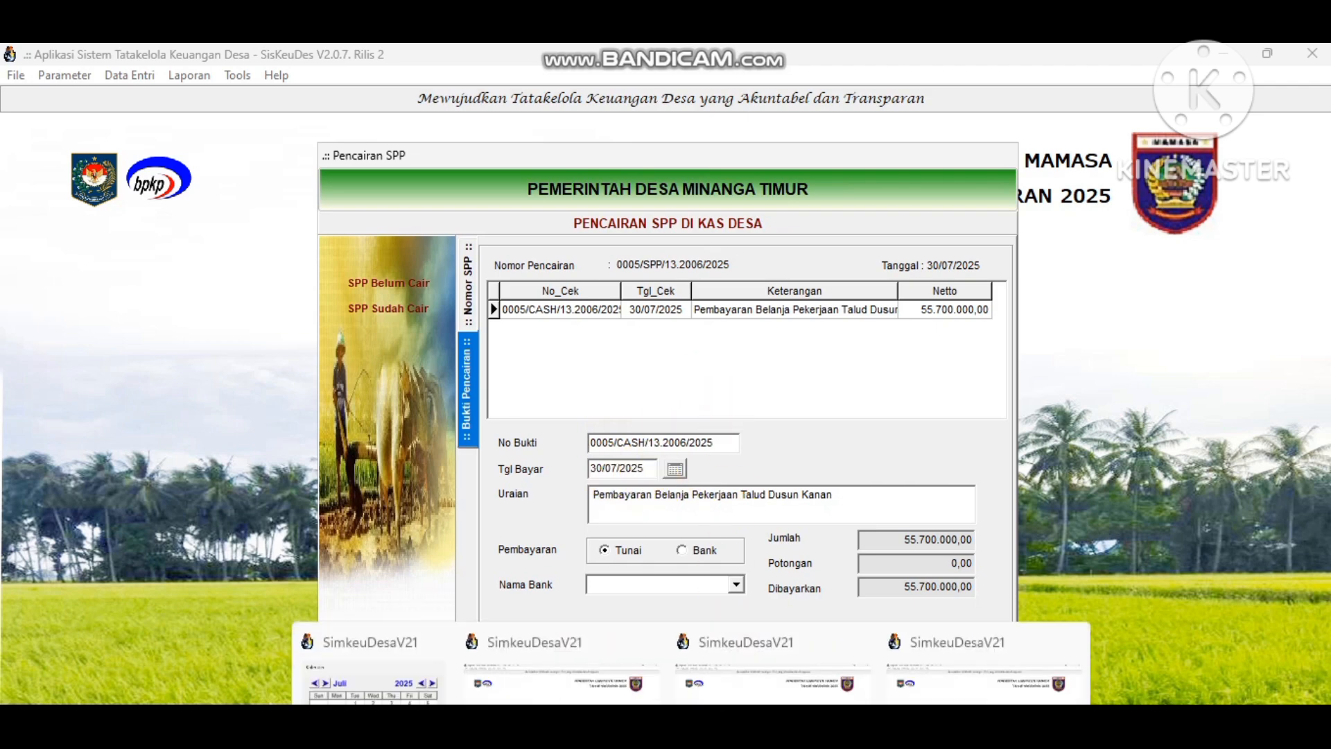
pyautogui.click(385, 665)
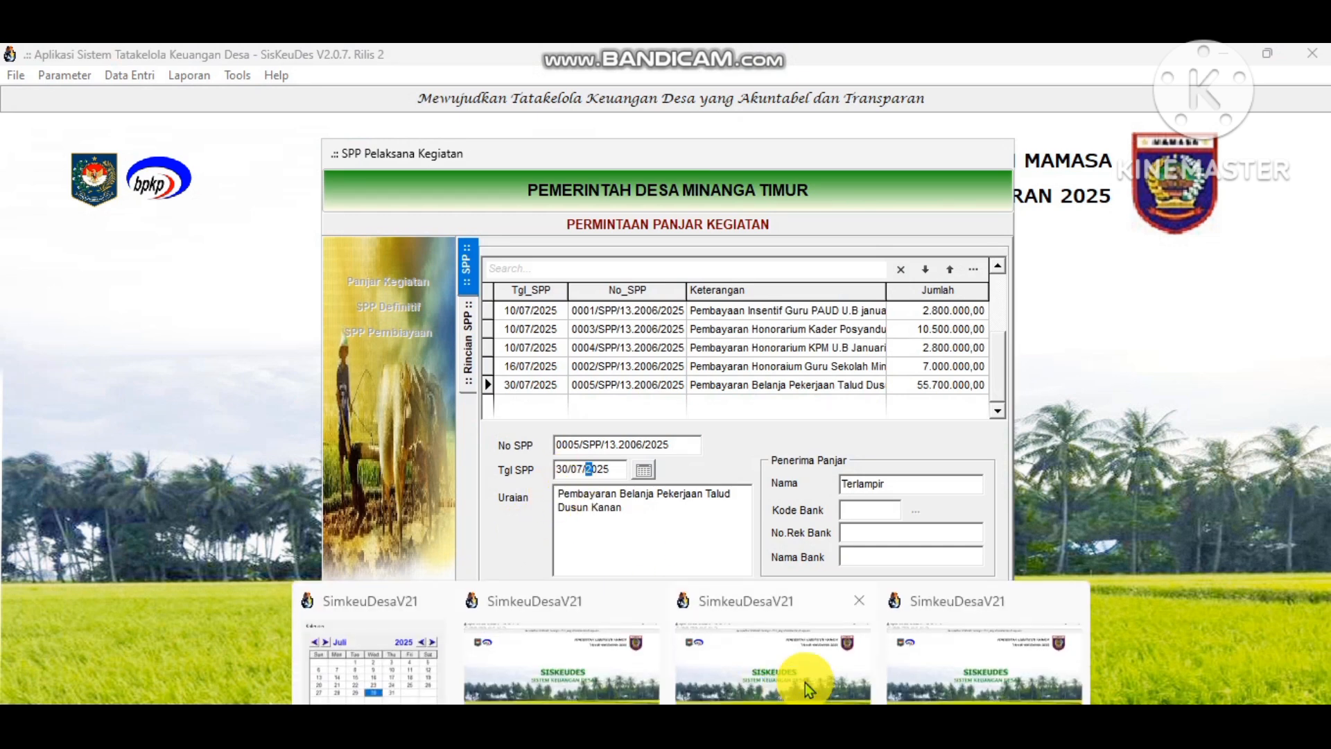
pyautogui.click(807, 681)
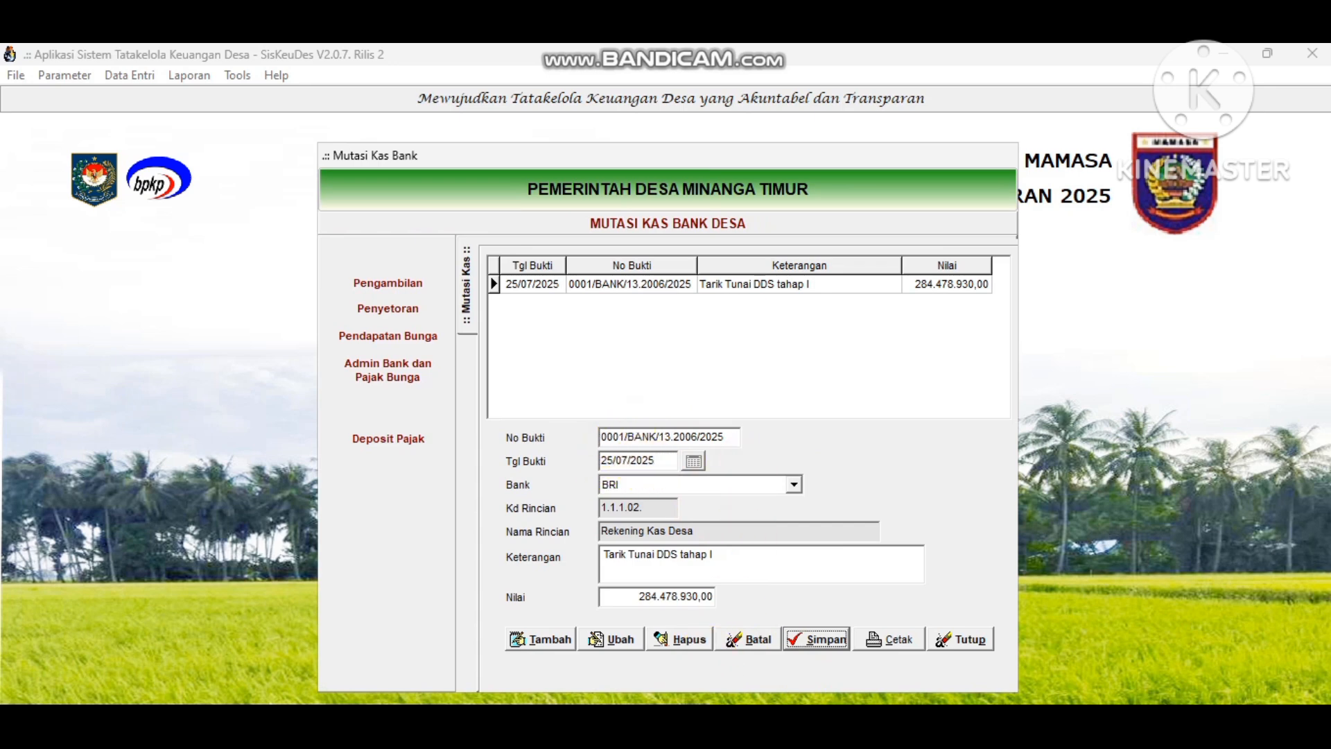
pyautogui.click(557, 660)
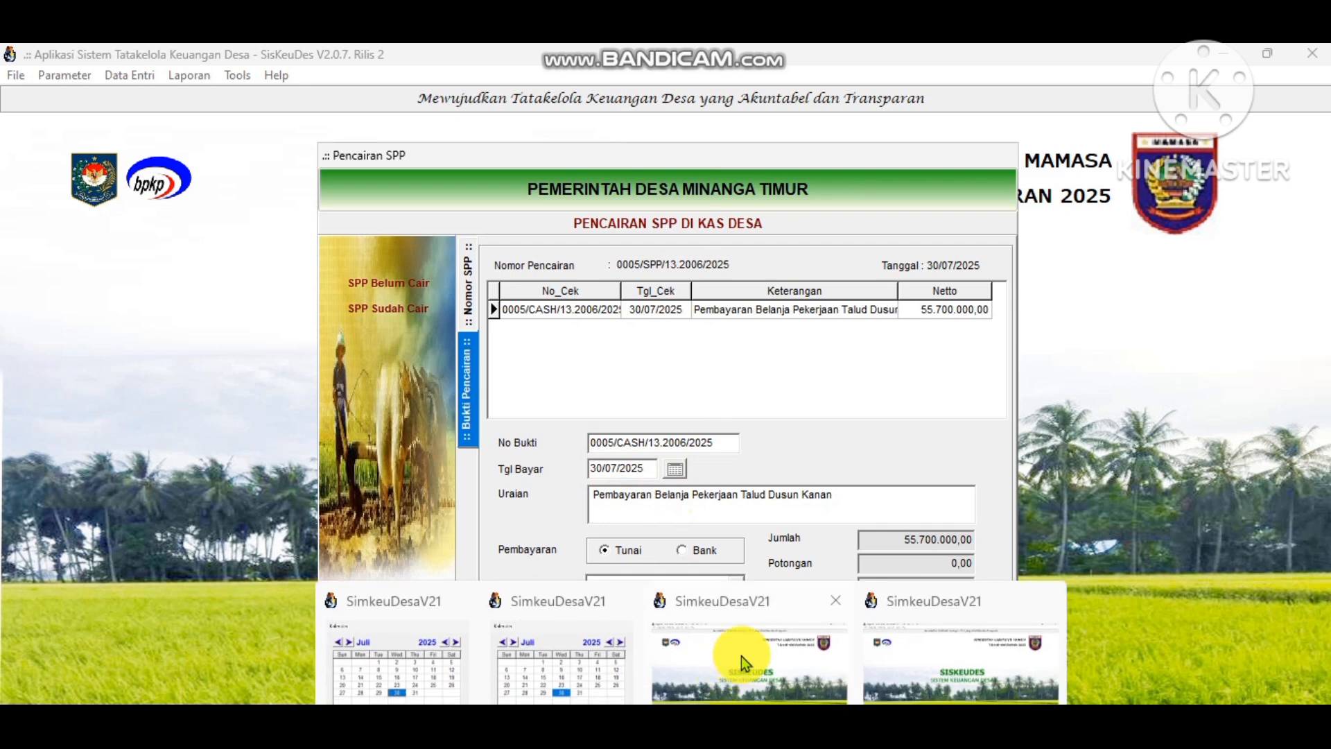
pyautogui.click(741, 654)
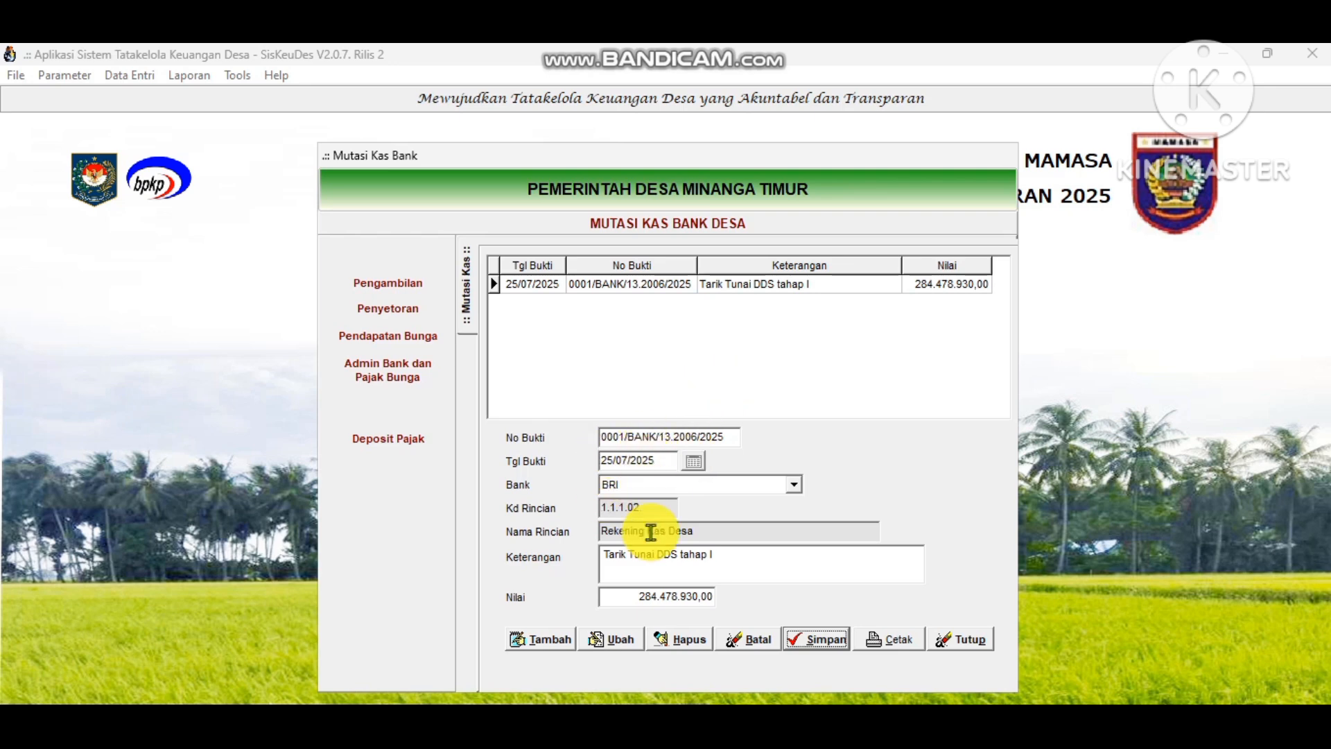
pyautogui.click(437, 697)
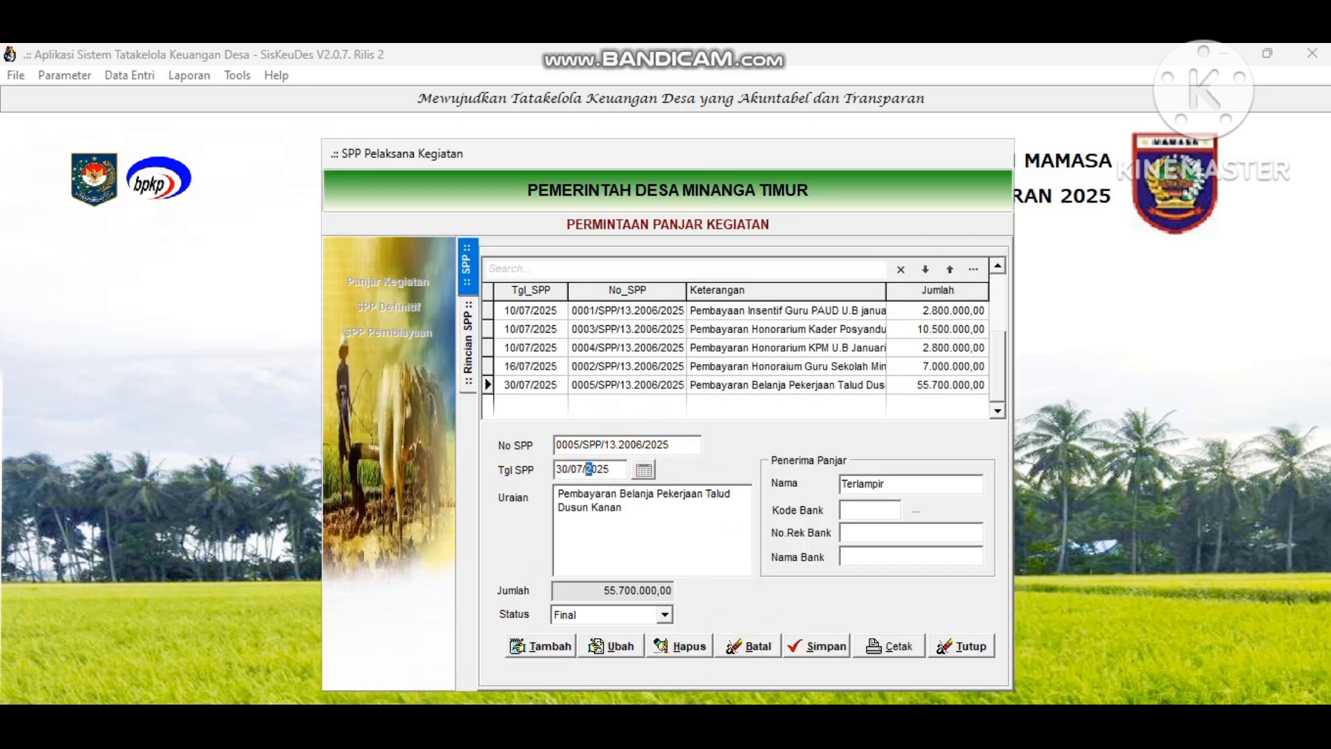
pyautogui.moveTo(713, 697)
pyautogui.click(717, 618)
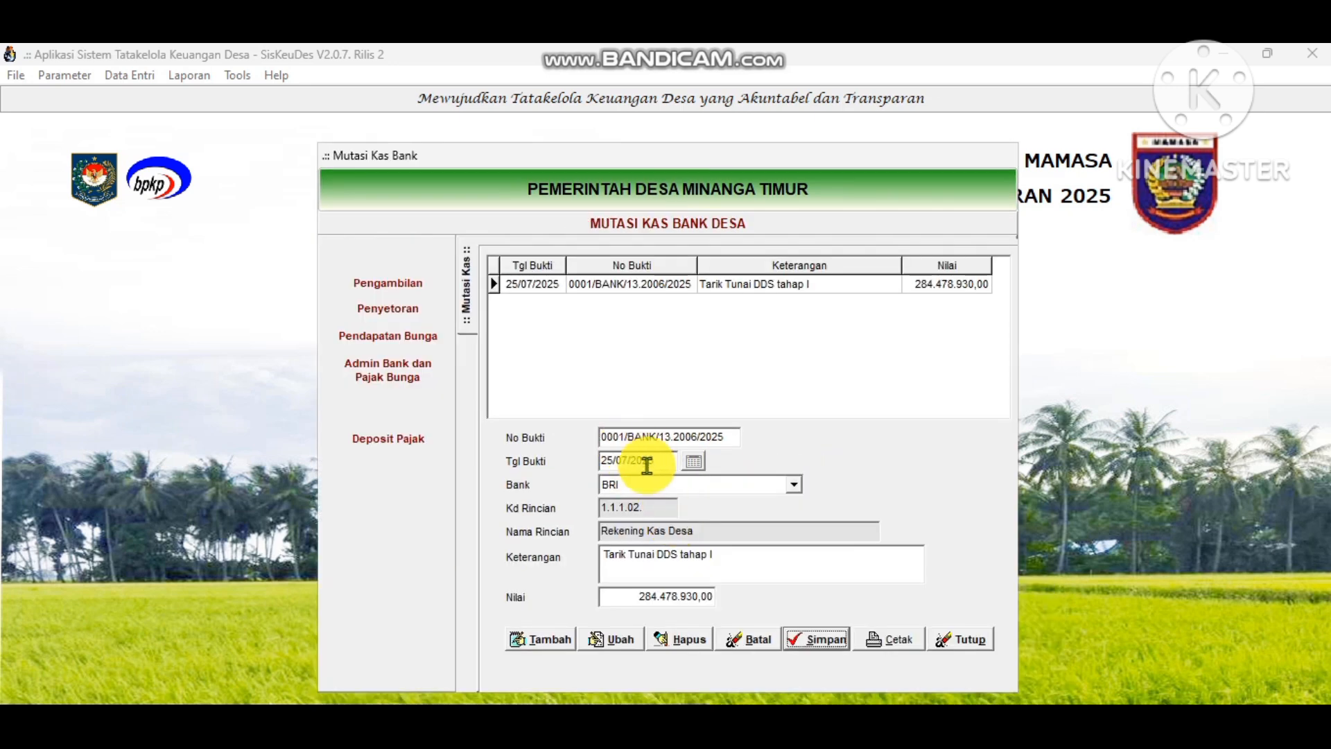
pyautogui.moveTo(663, 667)
pyautogui.click(570, 659)
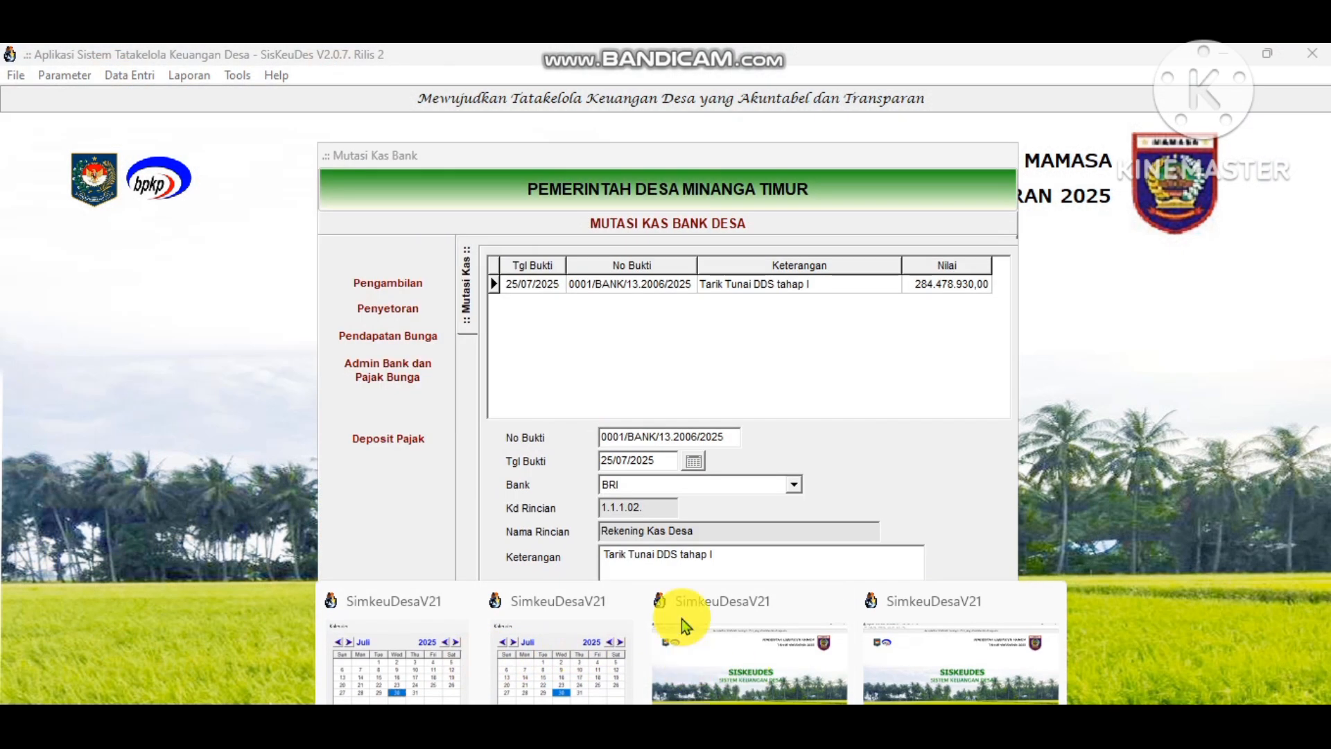
pyautogui.click(637, 460)
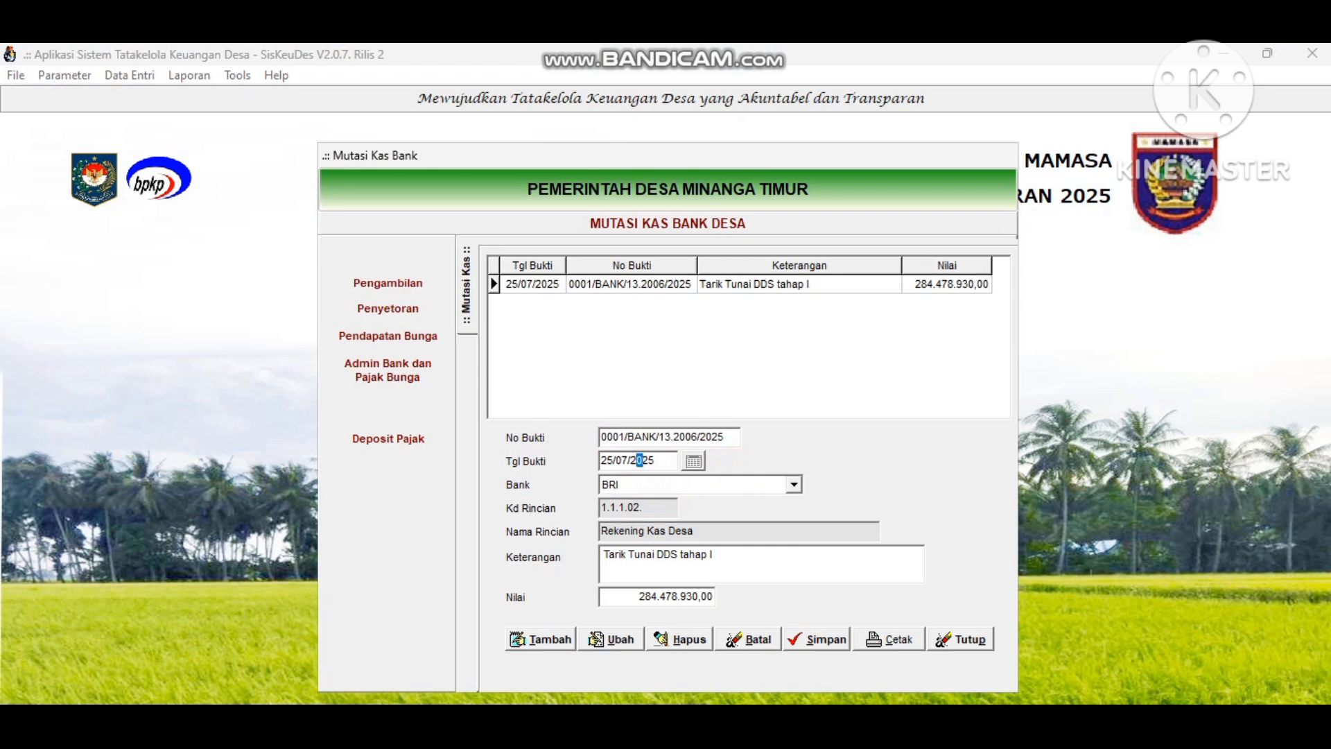
pyautogui.moveTo(691, 742)
pyautogui.click(564, 682)
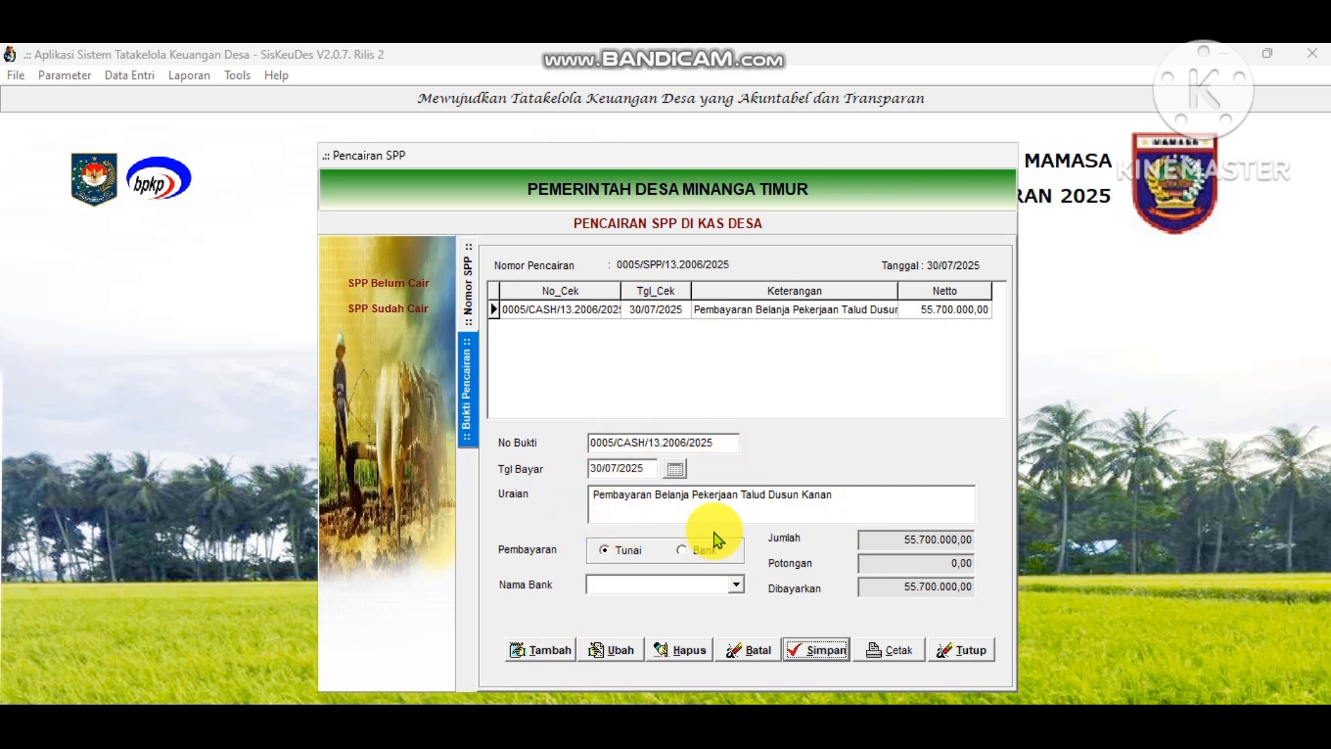
# Check the withdrawal's Tgl Bukti in Mutasi Kas, and try to save the disbursement with Tgl Bayar 24/07/2025.
pyautogui.click(613, 649)
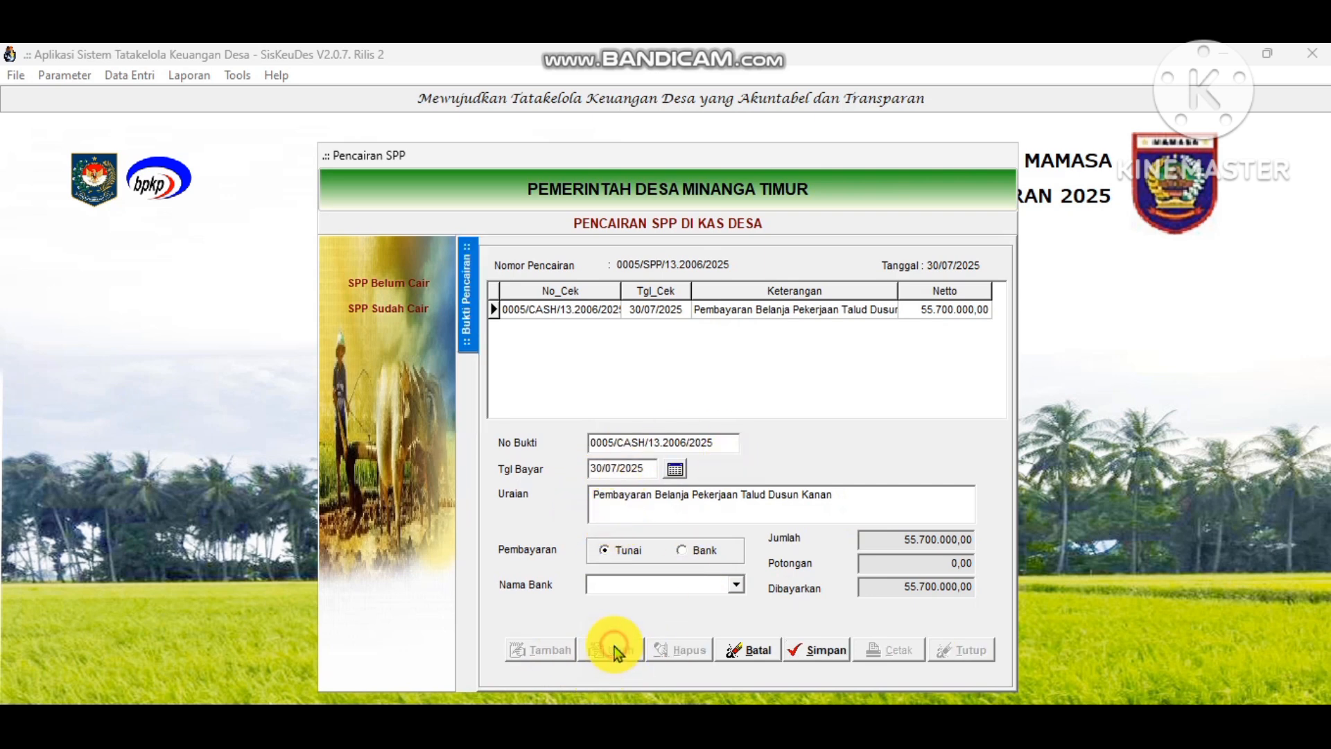
pyautogui.click(675, 470)
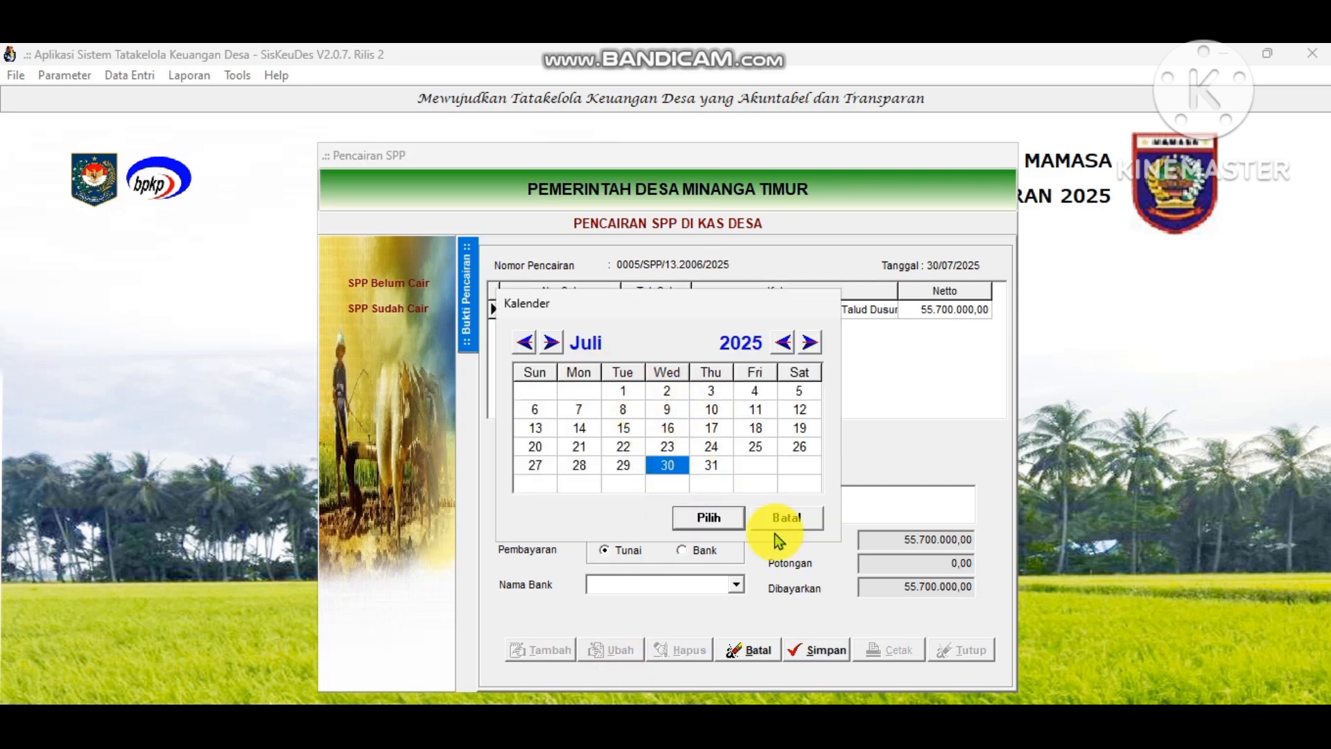
pyautogui.click(705, 634)
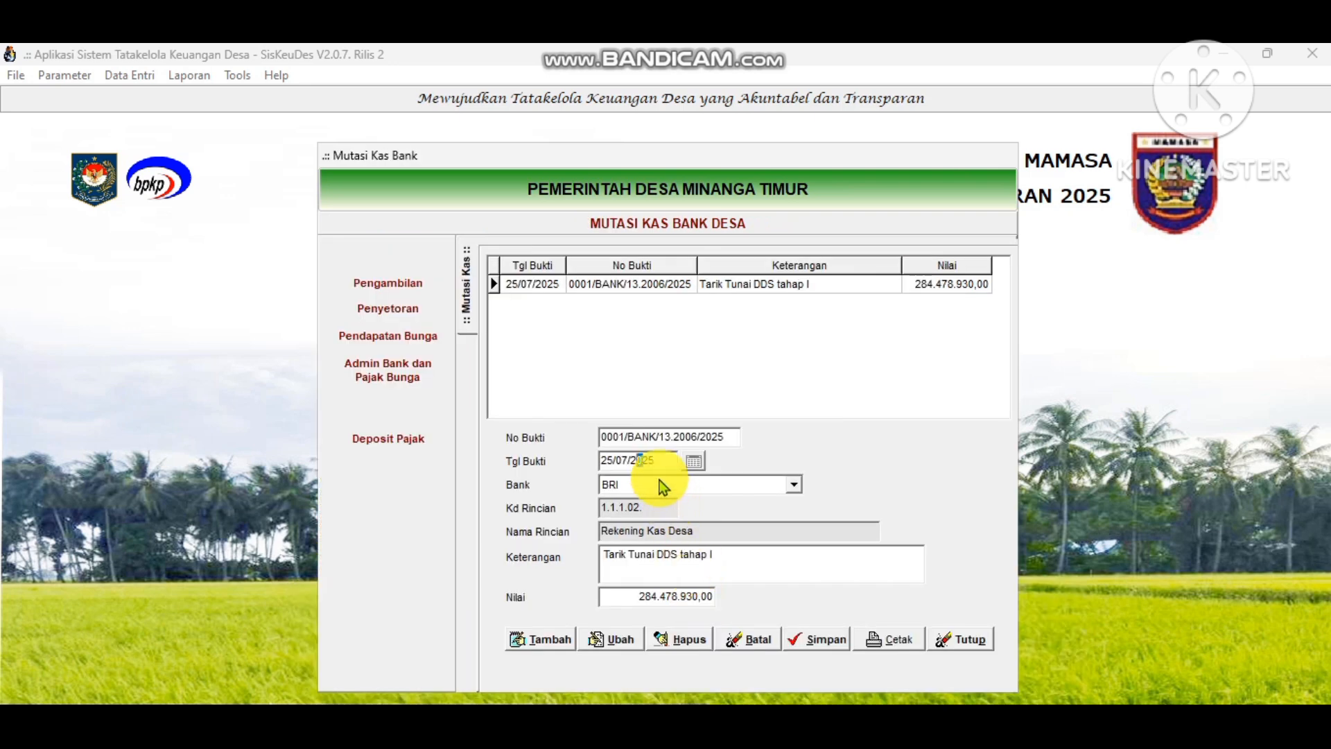
pyautogui.click(614, 461)
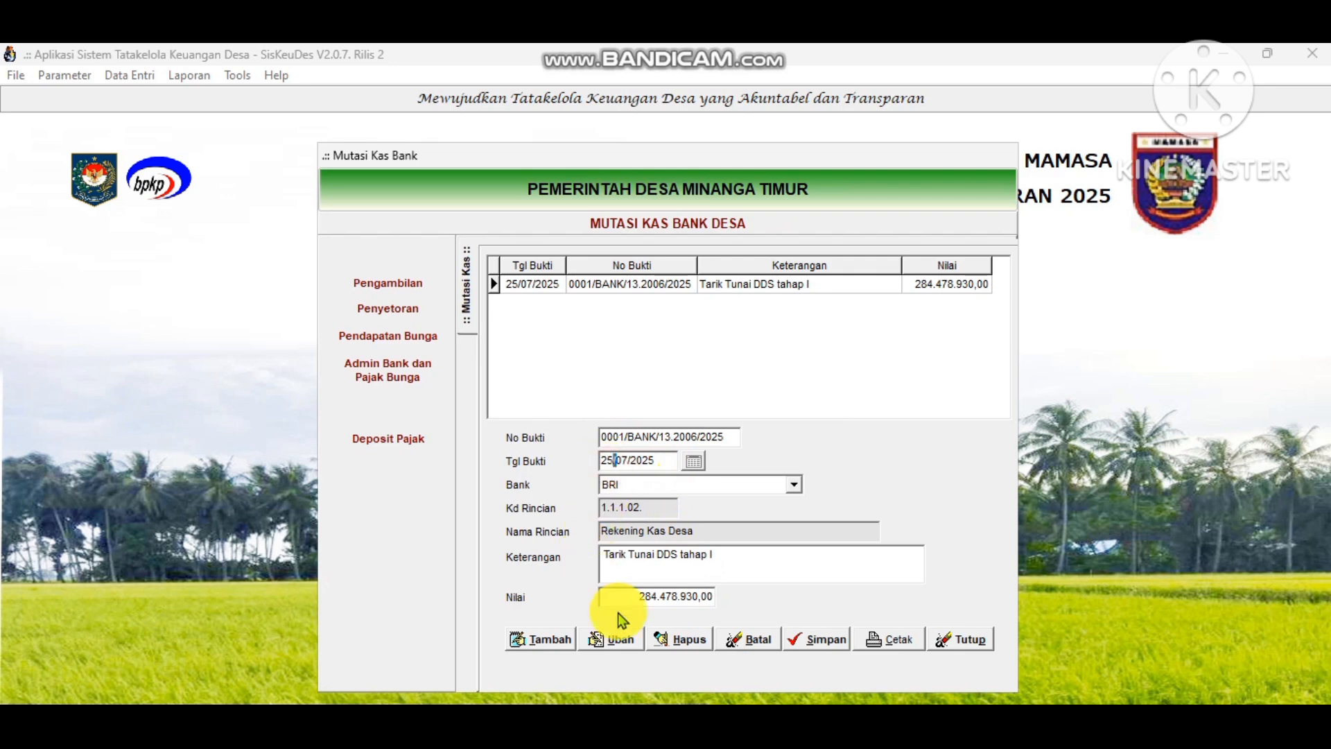
pyautogui.click(612, 675)
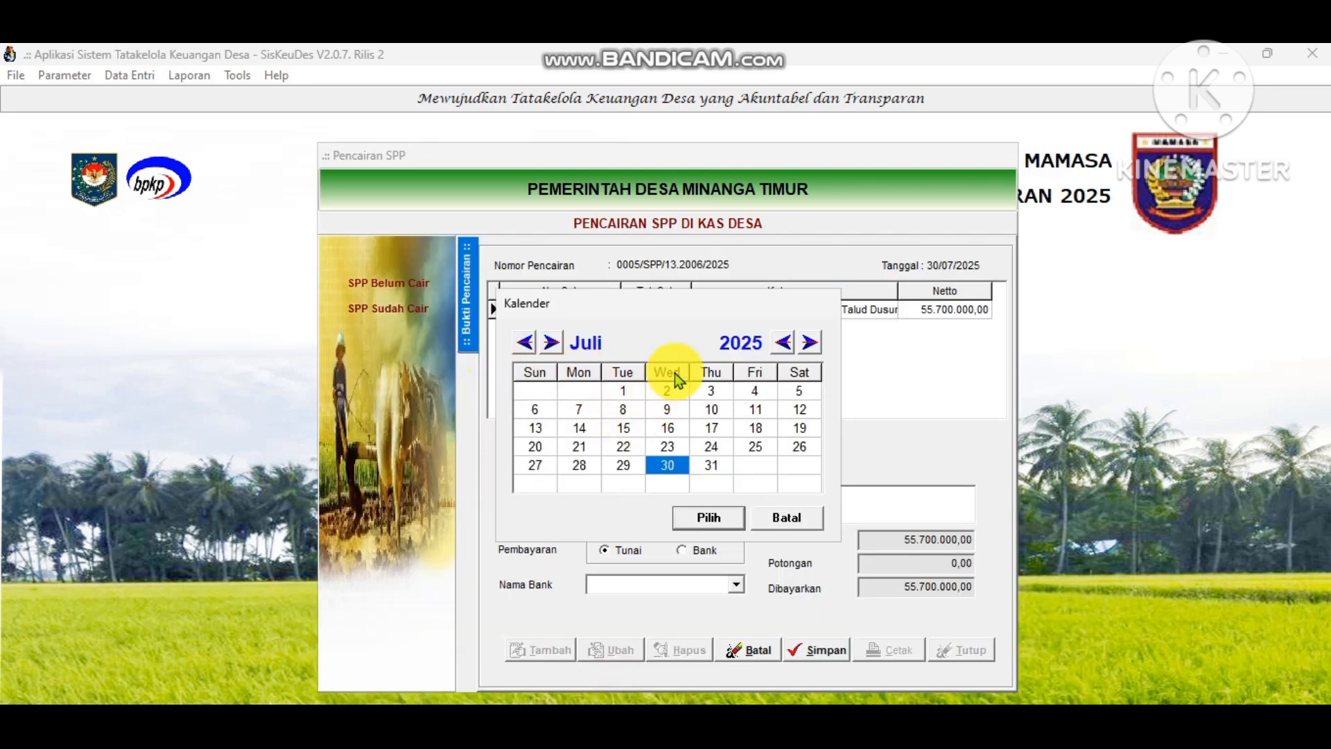
pyautogui.click(711, 446)
pyautogui.click(735, 530)
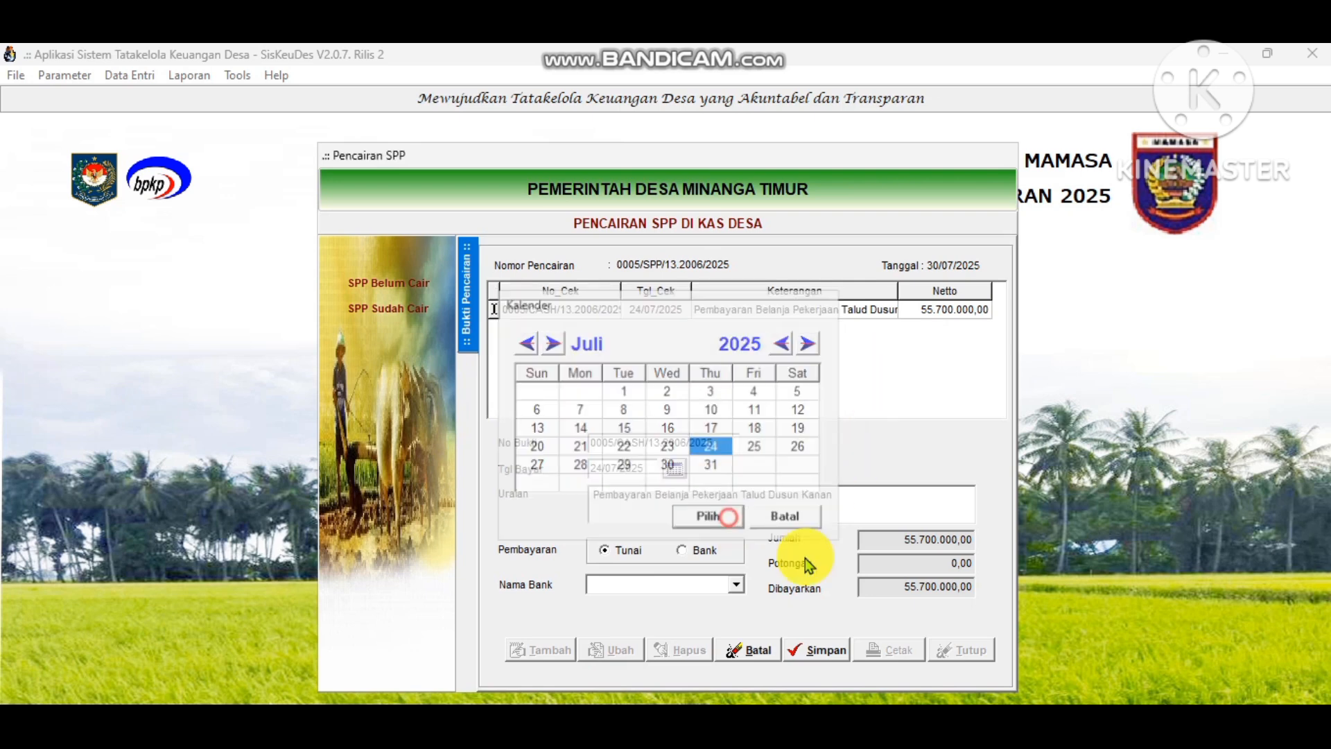
pyautogui.click(824, 648)
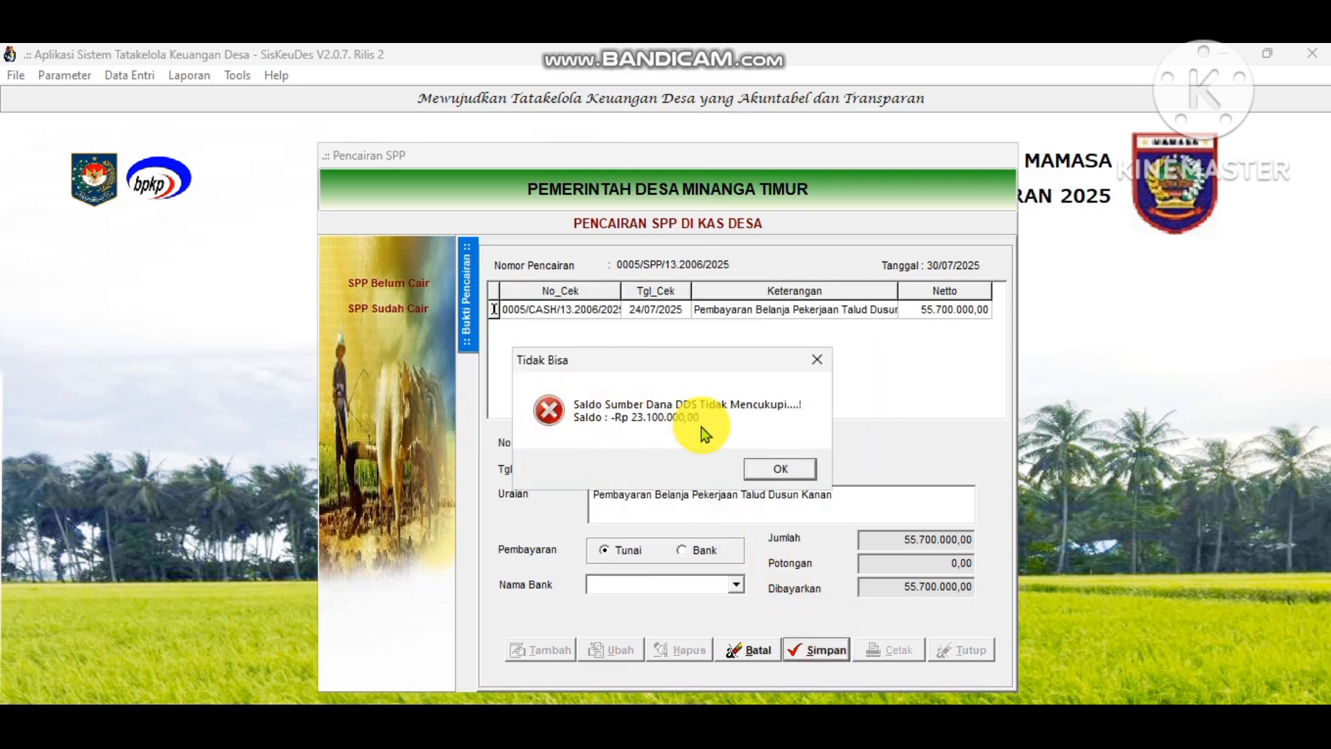
pyautogui.click(797, 469)
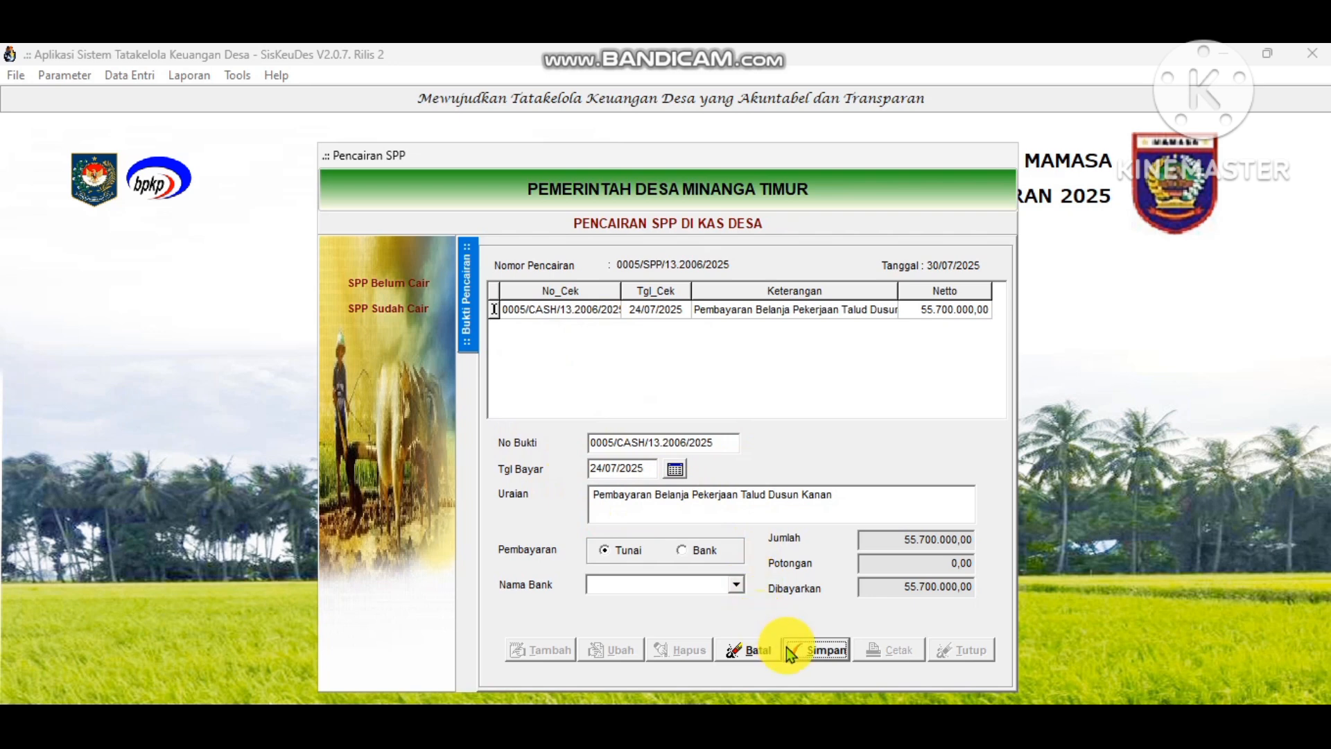
# Set the disbursement's Tgl Bayar to 31/07/2025 and save it.
pyautogui.click(674, 471)
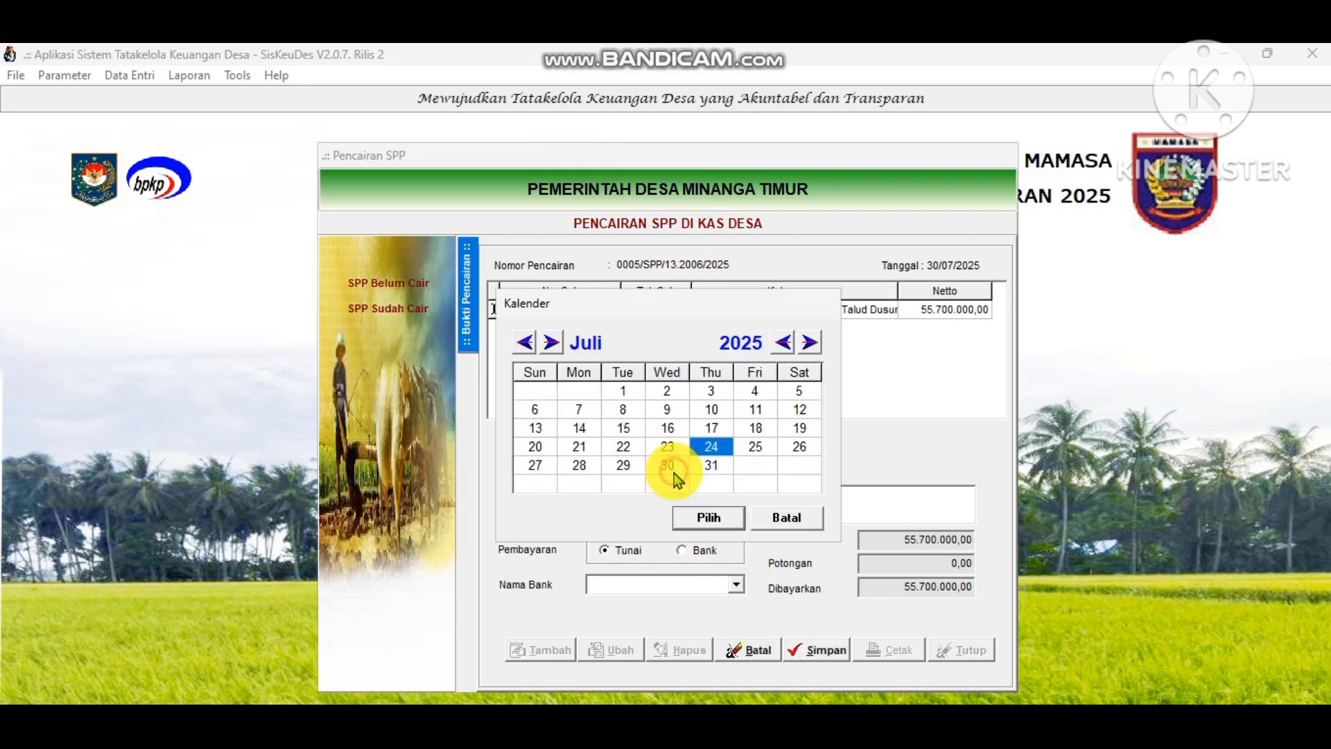
pyautogui.click(669, 466)
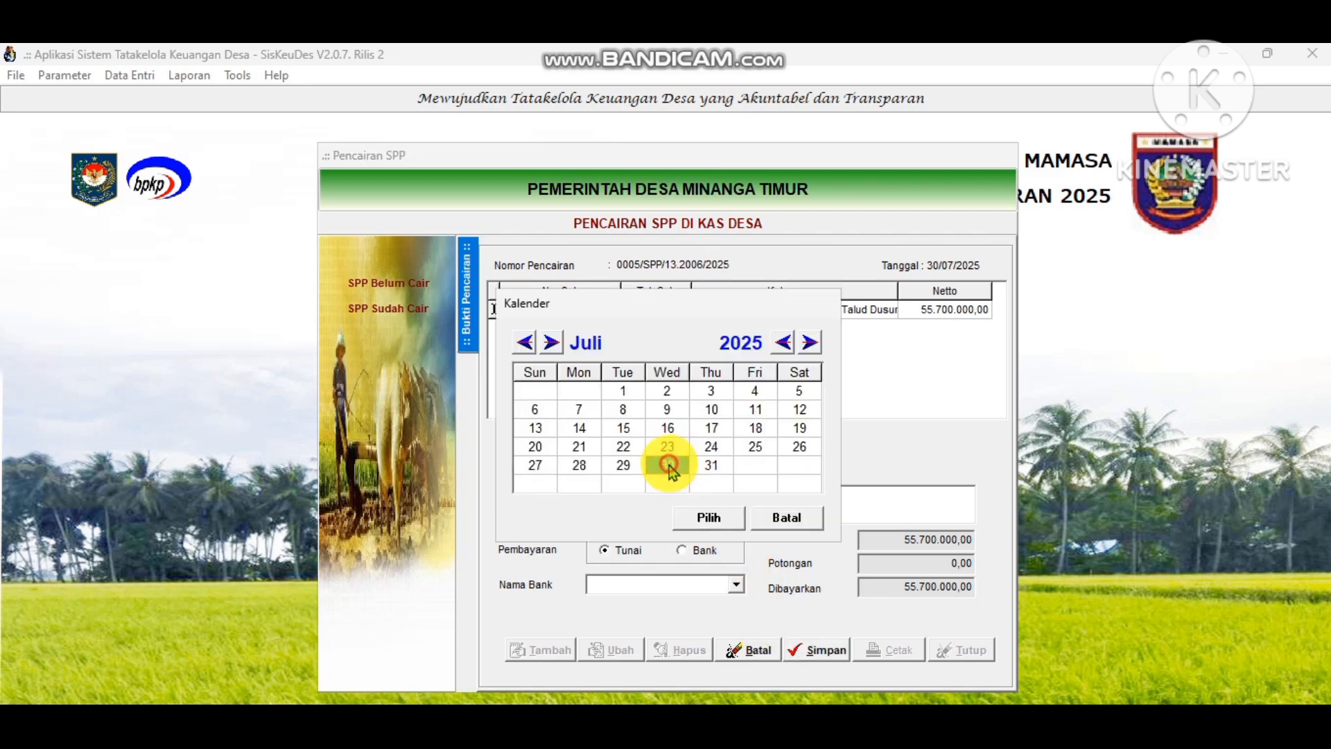
pyautogui.click(707, 465)
pyautogui.click(711, 517)
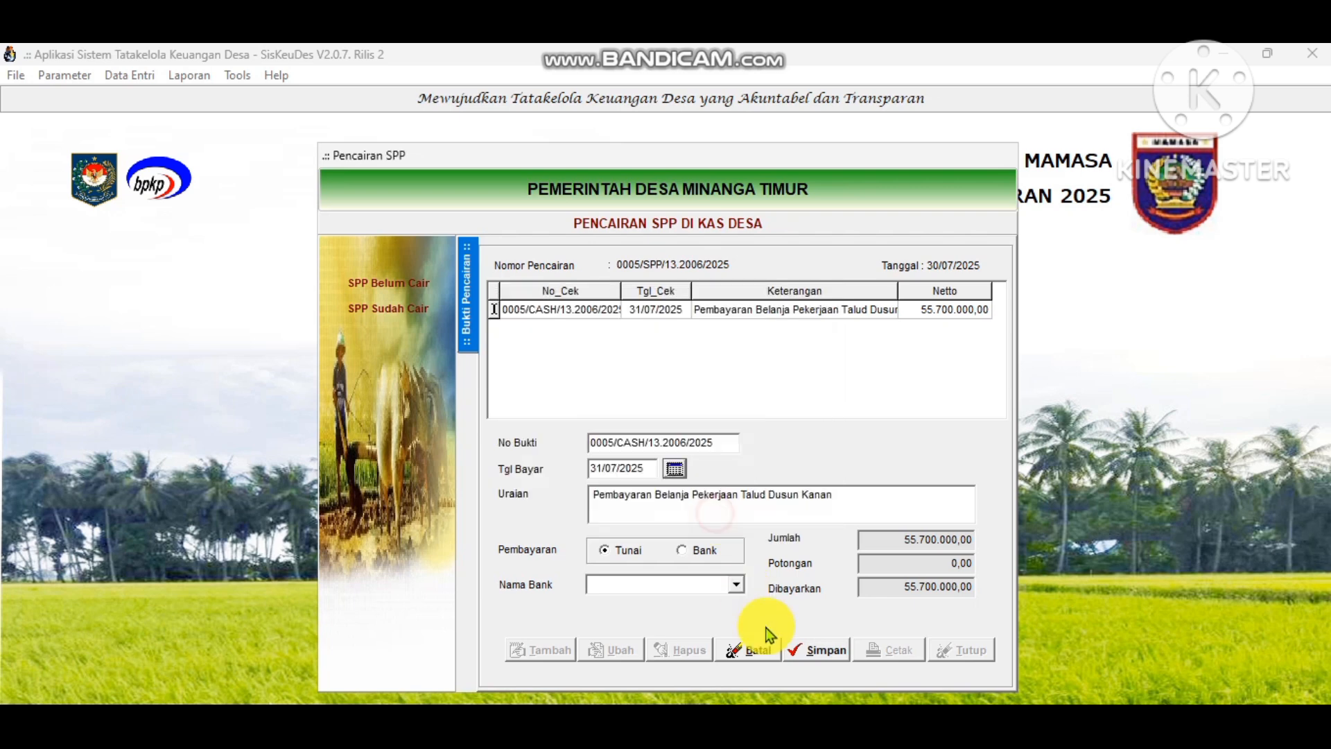
pyautogui.click(833, 648)
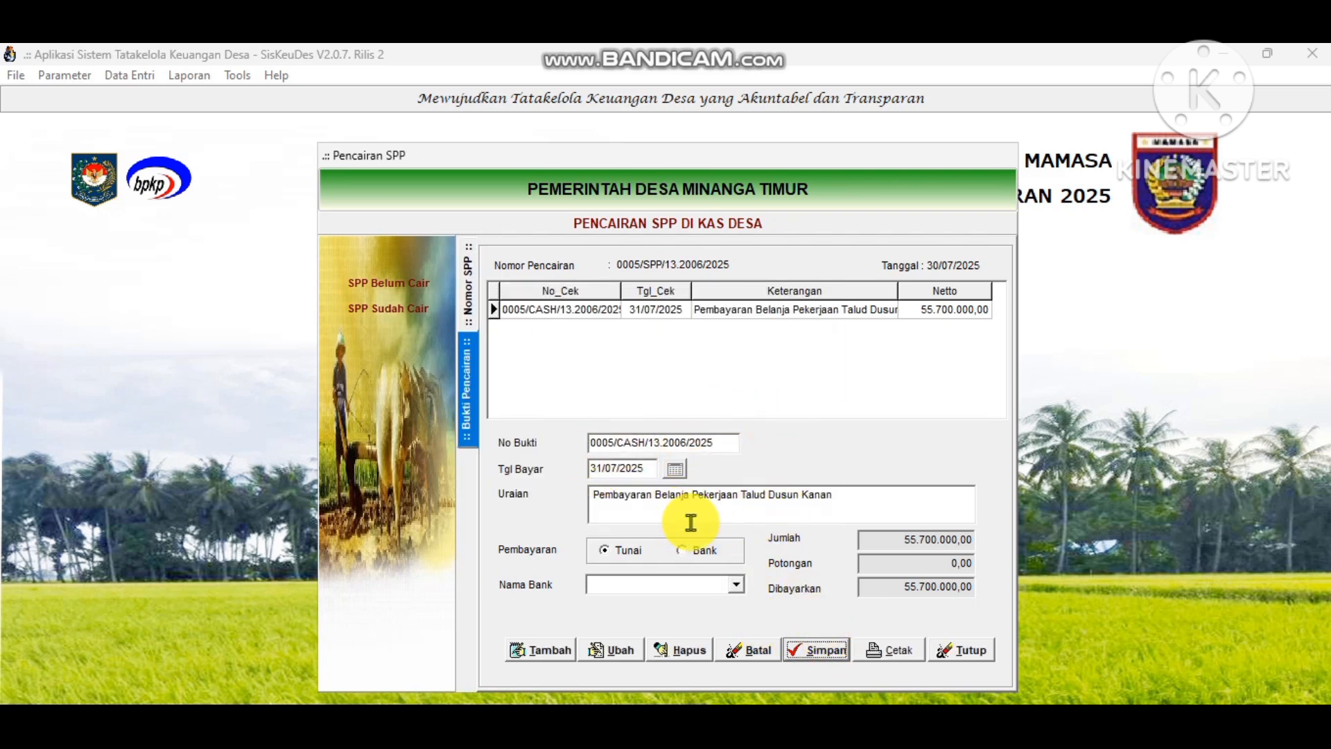
# Edit the saved disbursement again, setting its Tgl Bayar to 30/07/2025, and save the change.
pyautogui.click(621, 649)
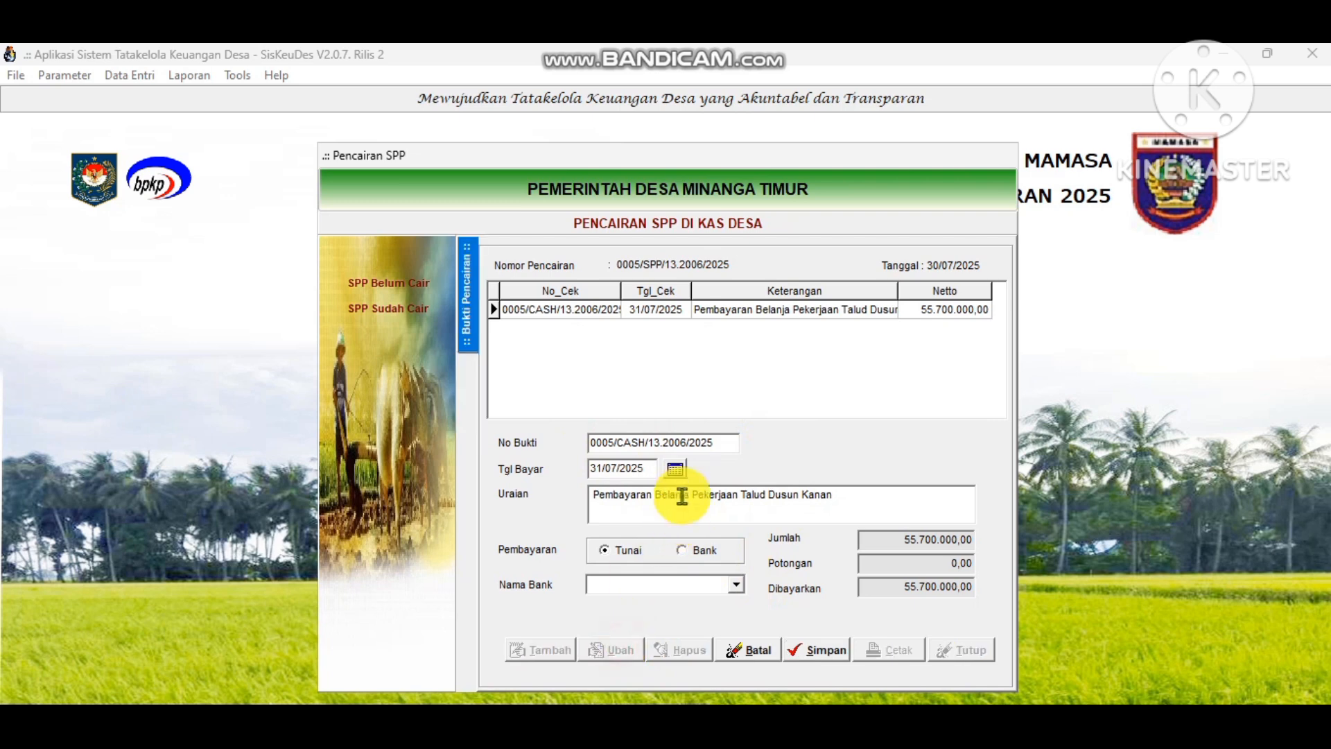
pyautogui.click(676, 469)
pyautogui.click(668, 464)
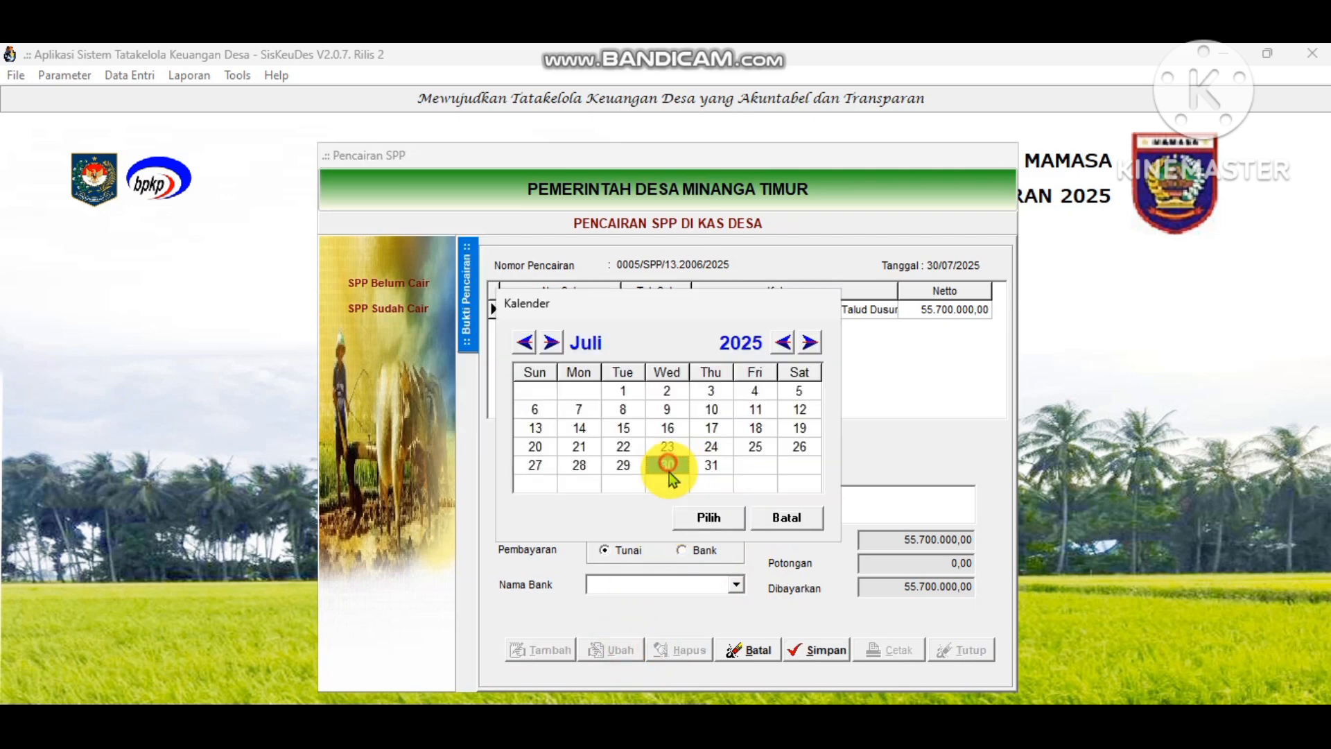
pyautogui.click(707, 517)
pyautogui.click(819, 649)
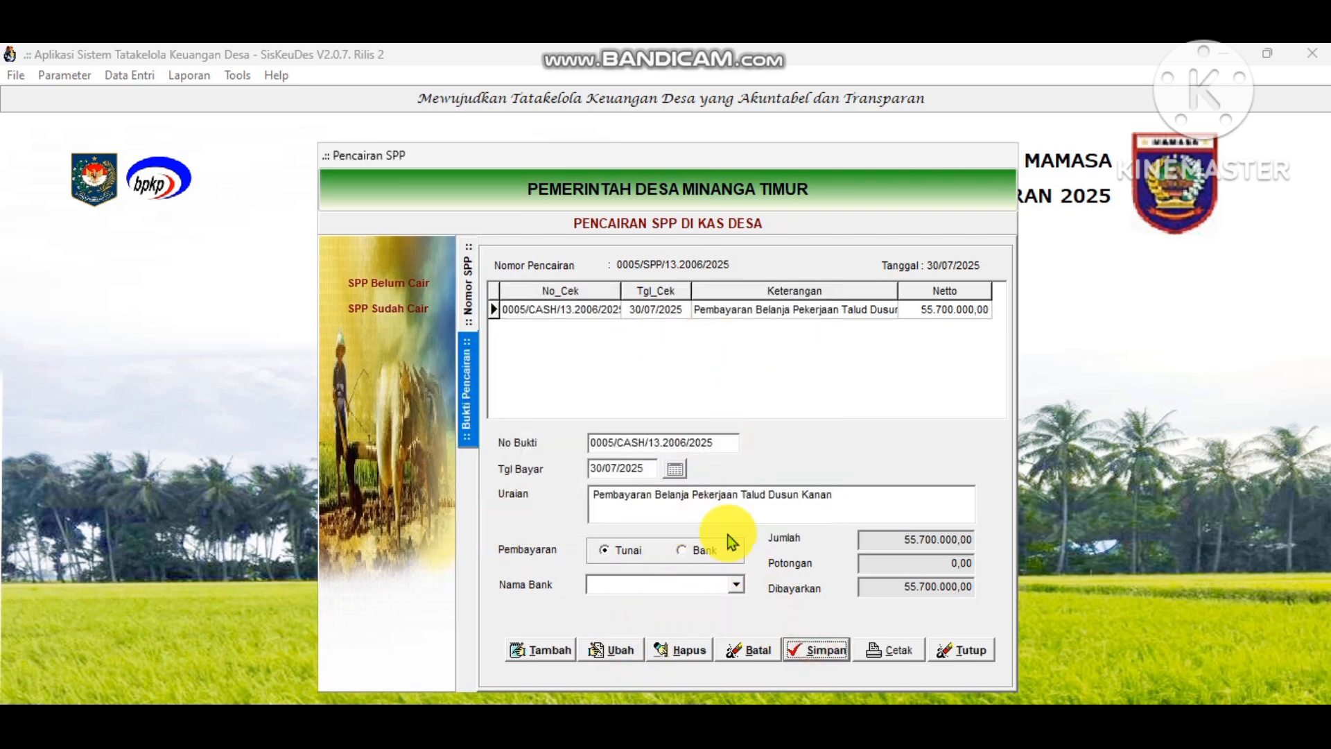
# Review the saved disbursement and its SPP entry, and close the Pencairan SPP form completely.
pyautogui.click(764, 357)
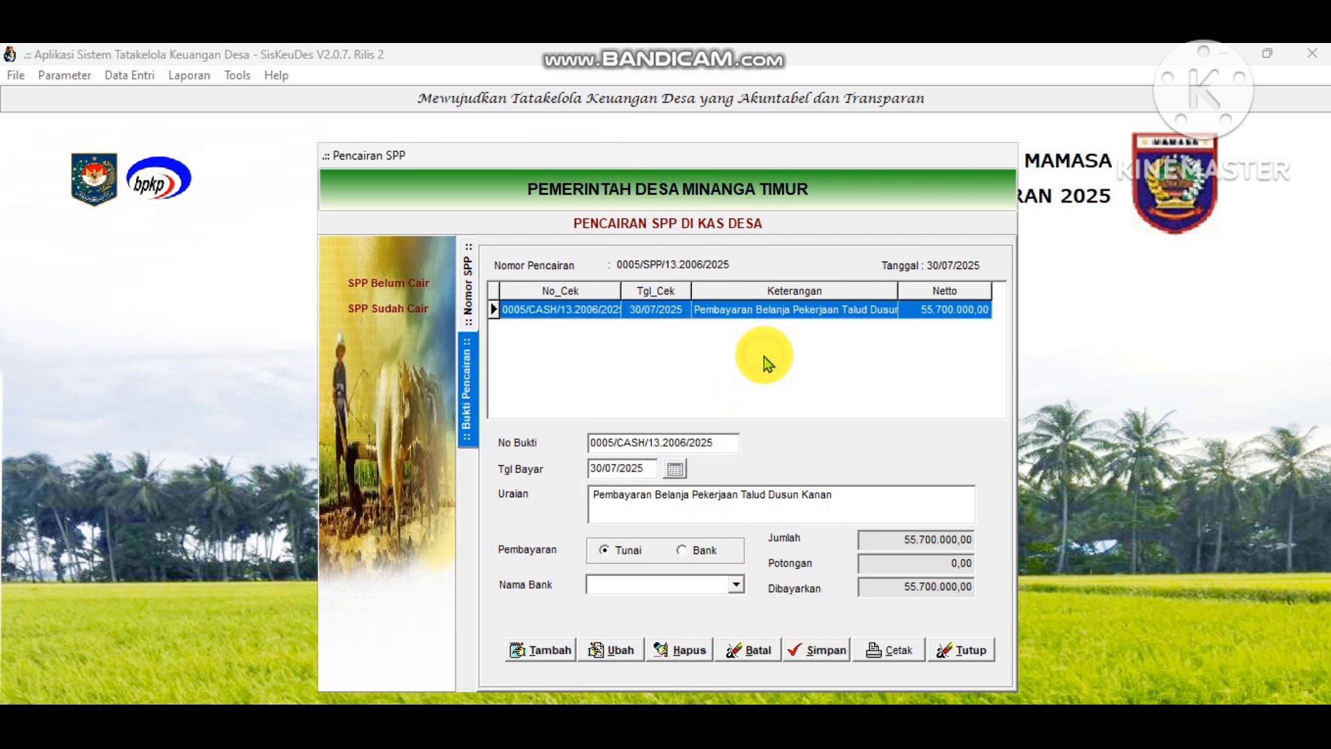
pyautogui.click(466, 278)
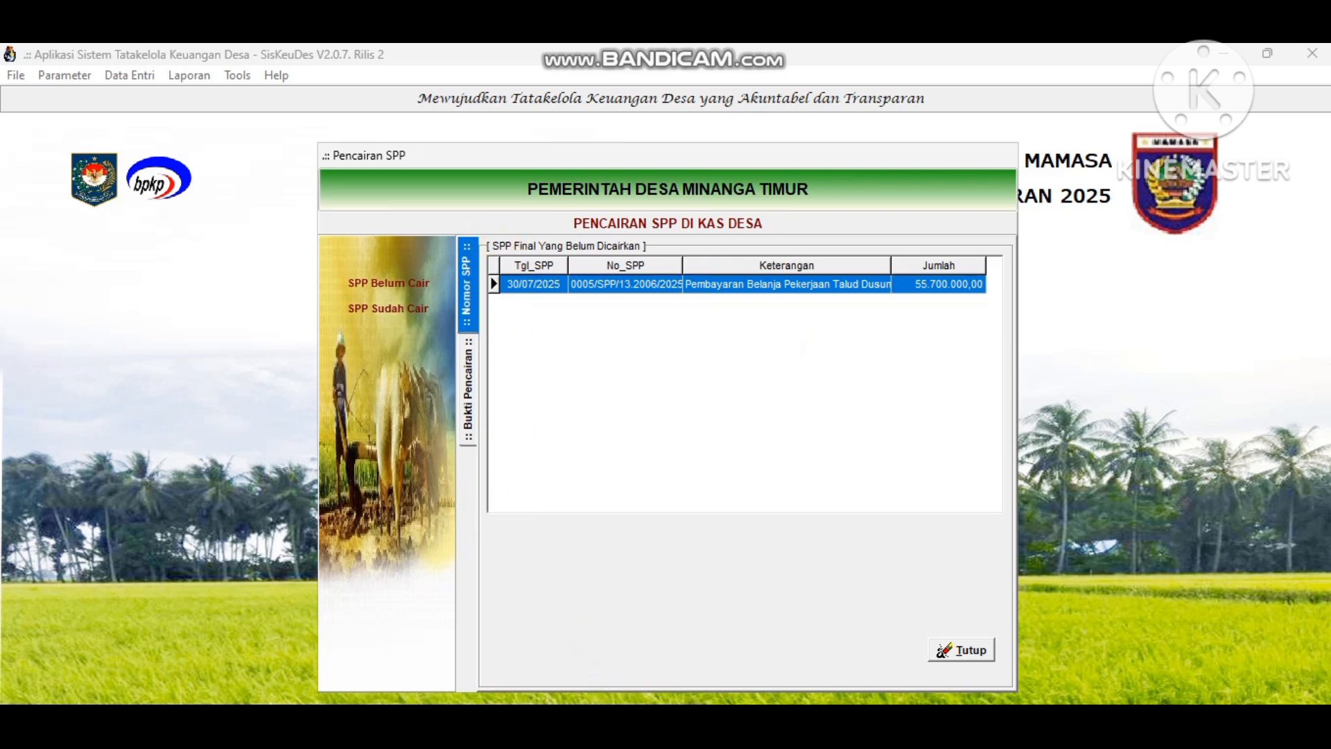
pyautogui.click(364, 654)
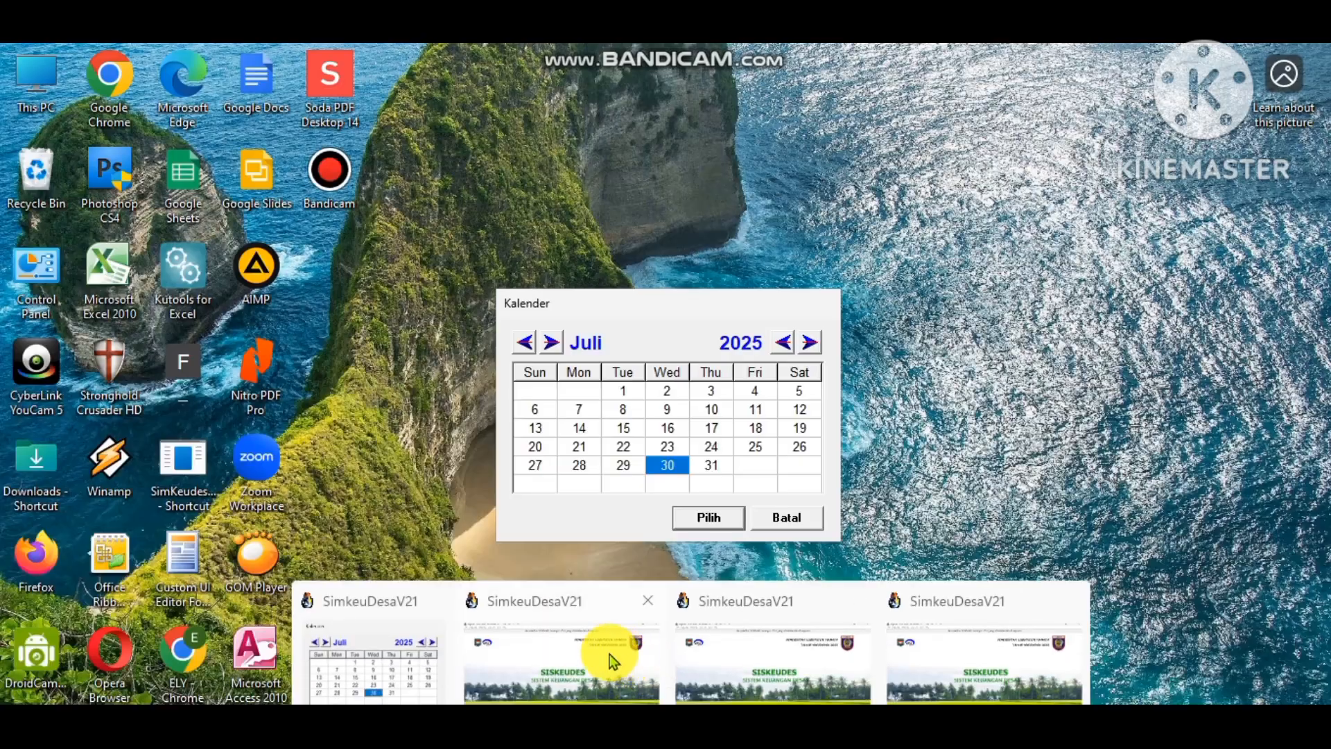
pyautogui.click(588, 652)
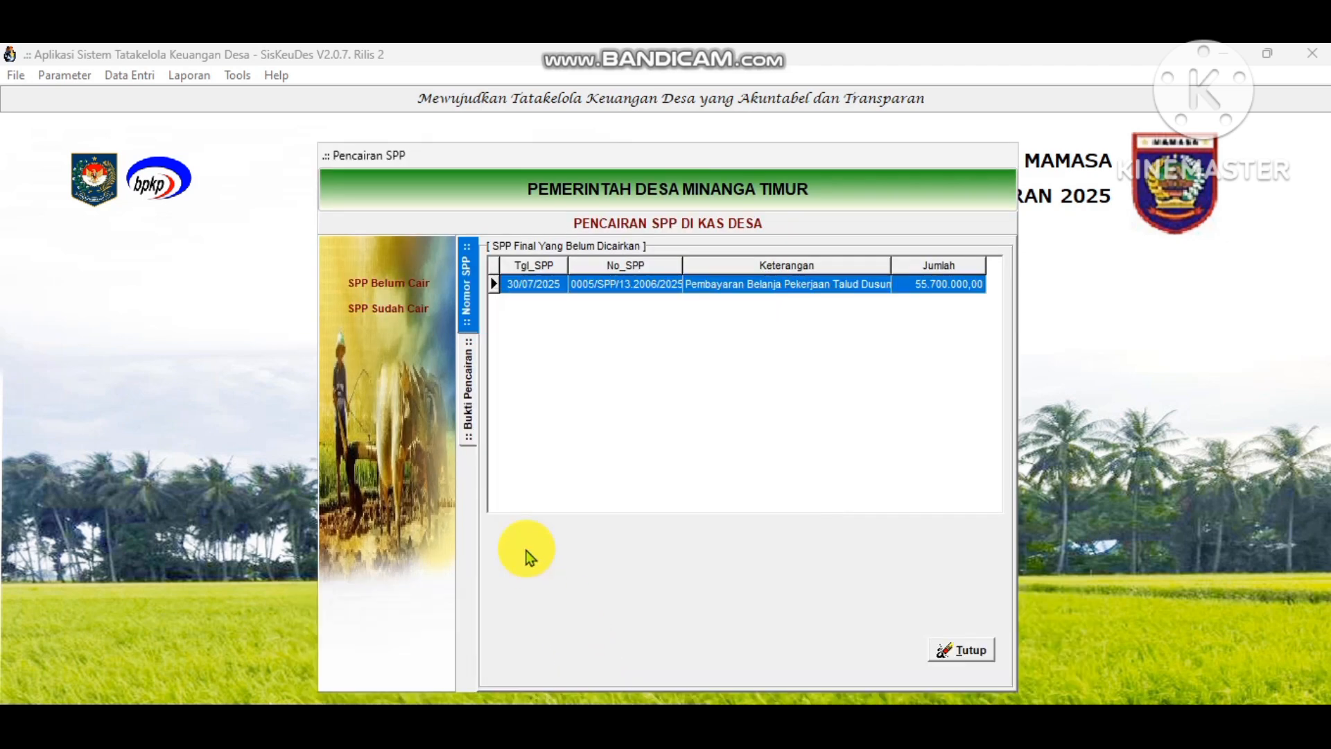
pyautogui.click(959, 651)
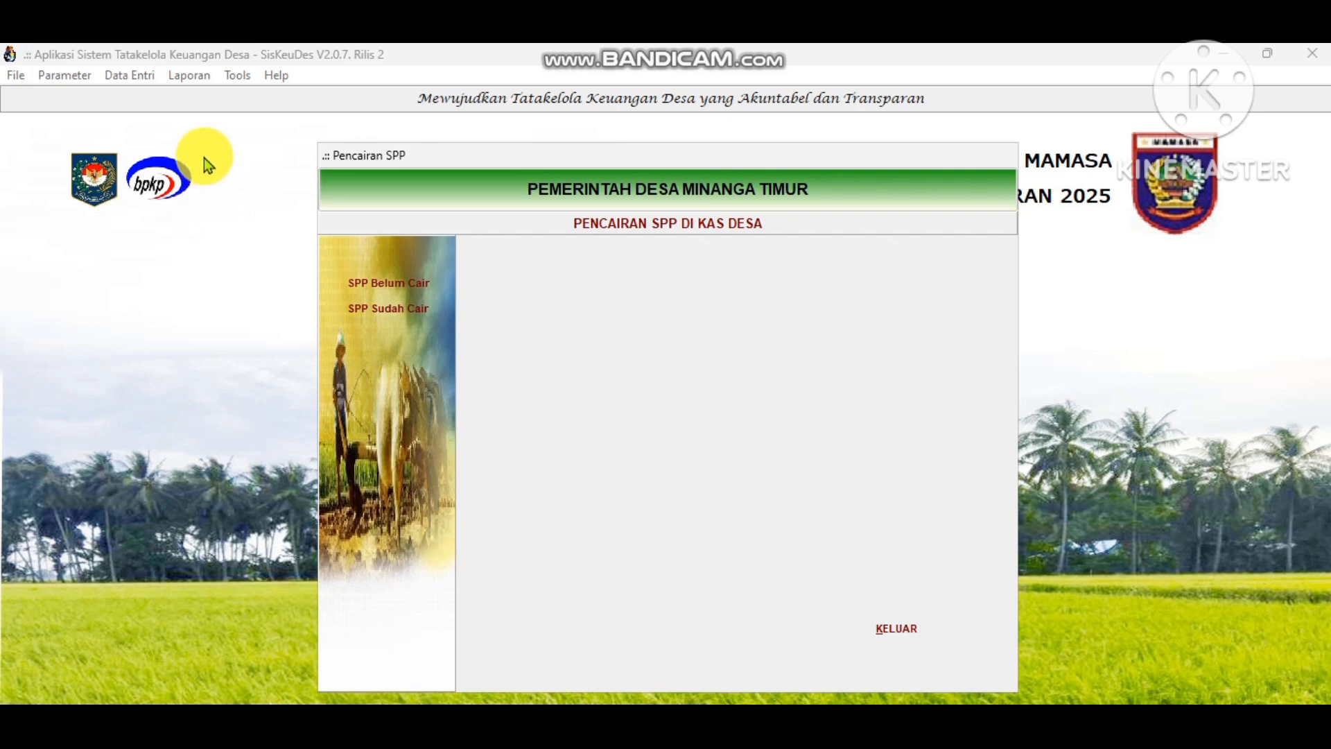
pyautogui.click(922, 638)
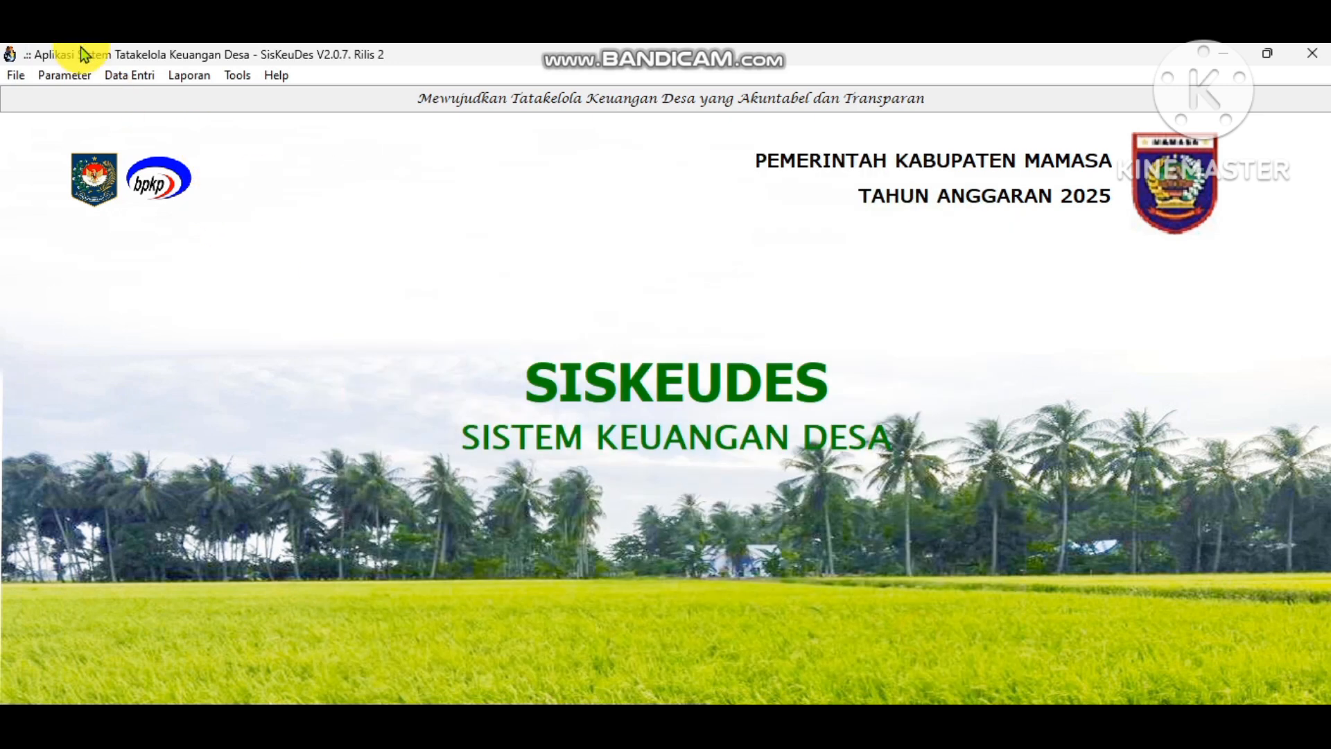
# Open the Penerimaan Bank records in Penerimaan Desa and check the Tgl Bukti of the DDS Tahap I transfer.
pyautogui.click(119, 73)
pyautogui.moveTo(214, 161)
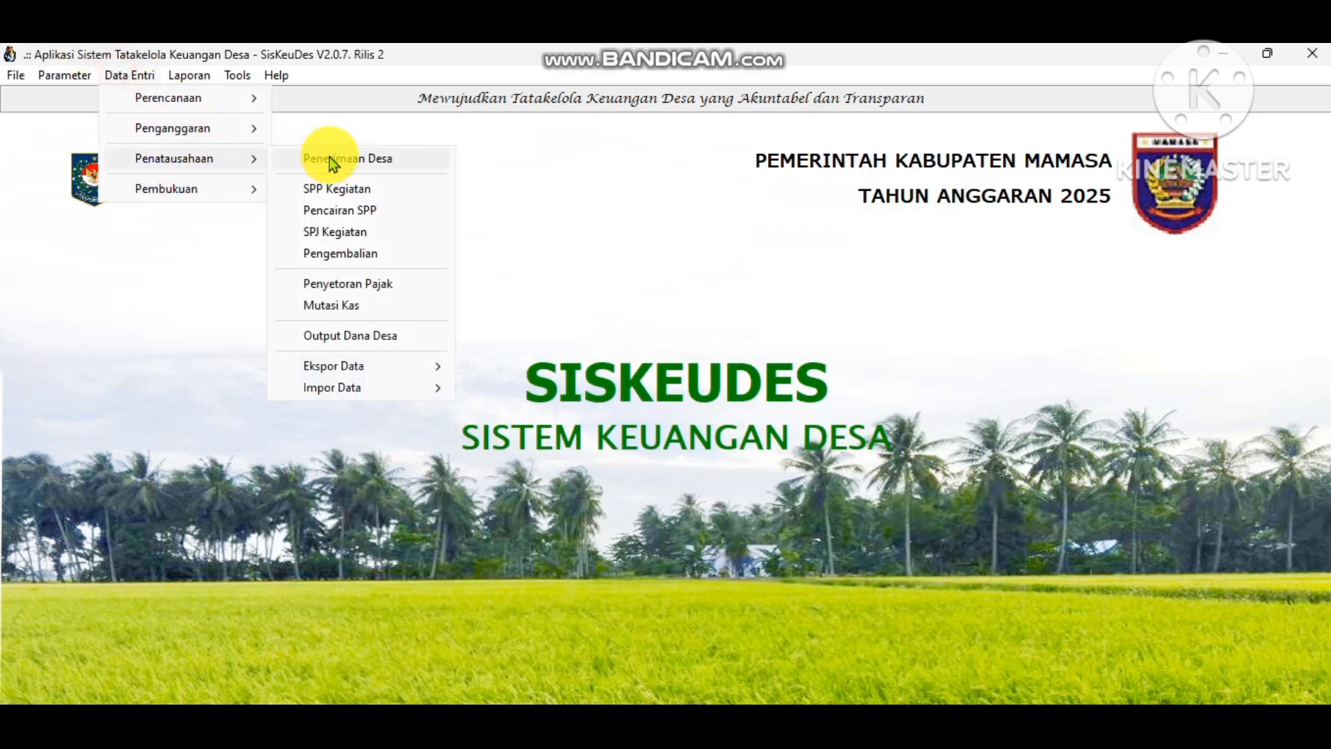
pyautogui.click(330, 157)
pyautogui.click(414, 300)
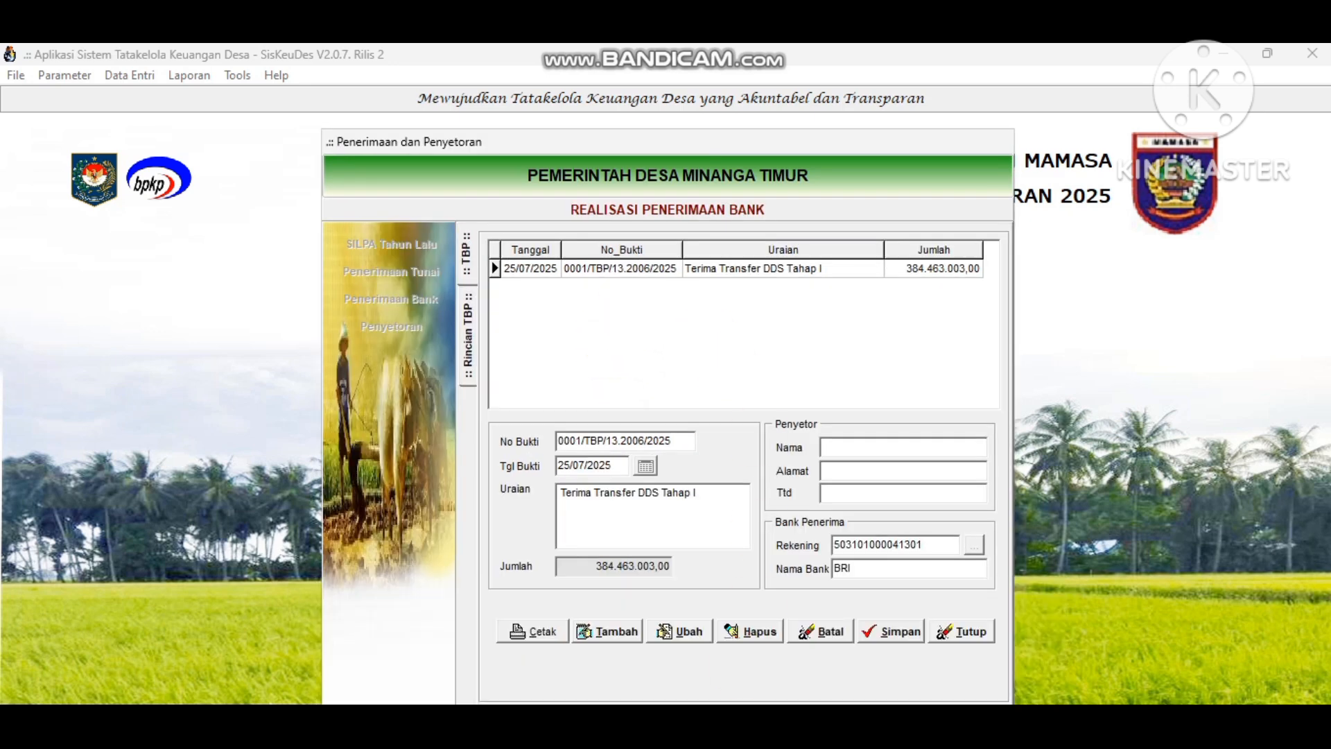
# Check the Tgl Bukti and Nilai of the DDS tahap I cash withdrawal in Mutasi Kas.
pyautogui.moveTo(691, 736)
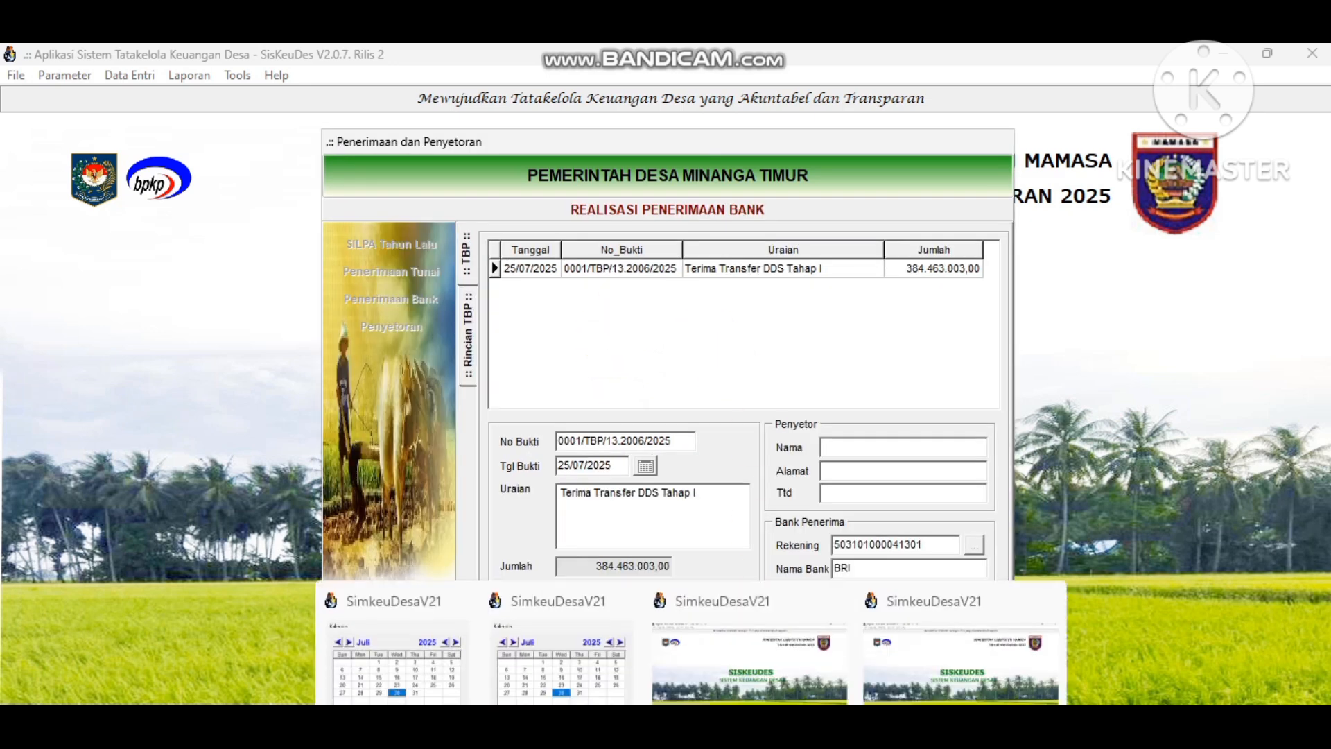
pyautogui.click(706, 693)
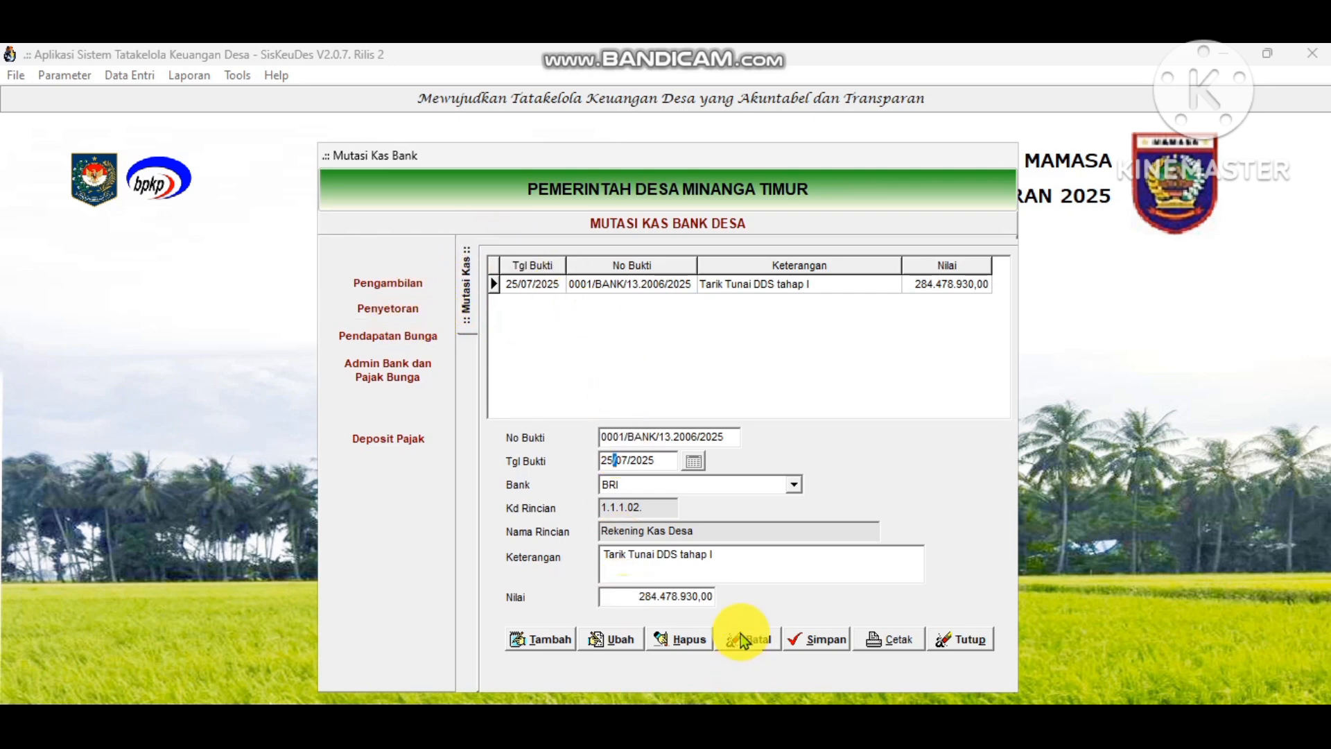
pyautogui.click(746, 384)
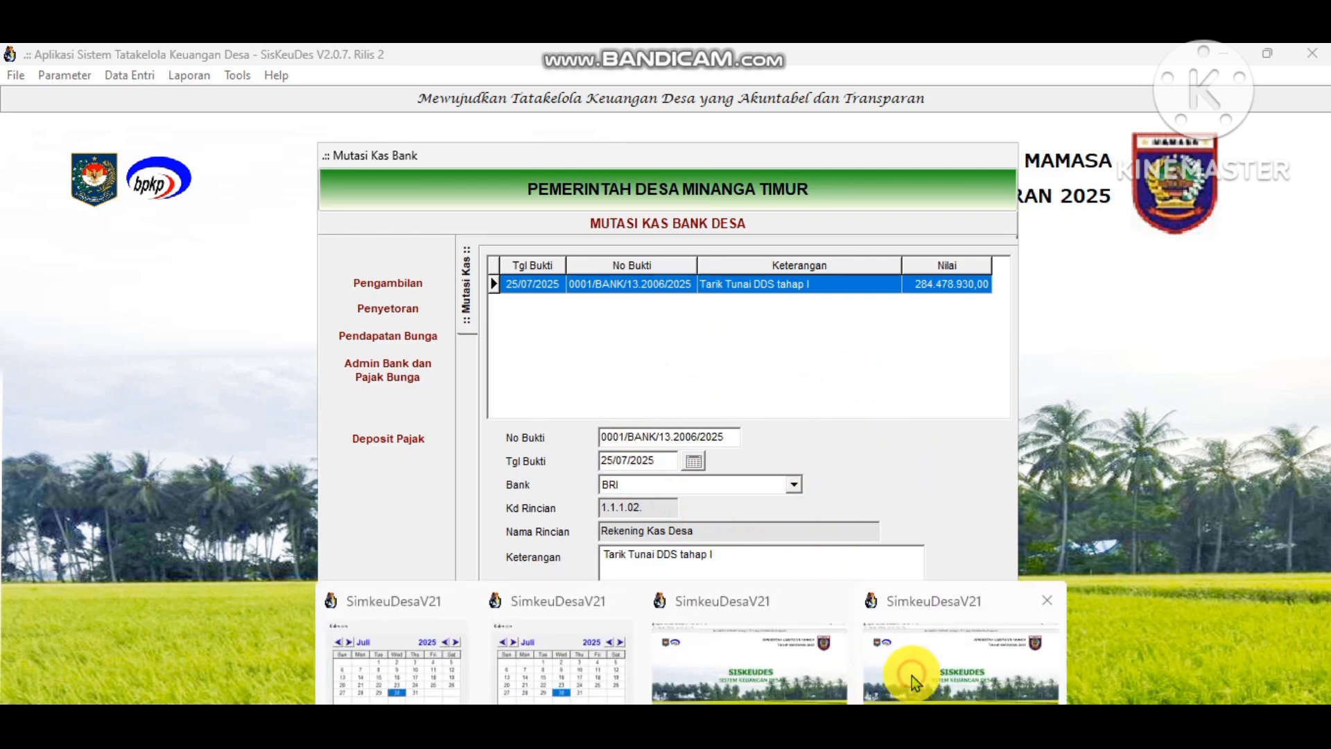
# Regenerate the APBDes realization report per Sumberdana for DDS and compare its Realisasi figures with the cash withdrawal in Mutasi Kas.
pyautogui.click(912, 675)
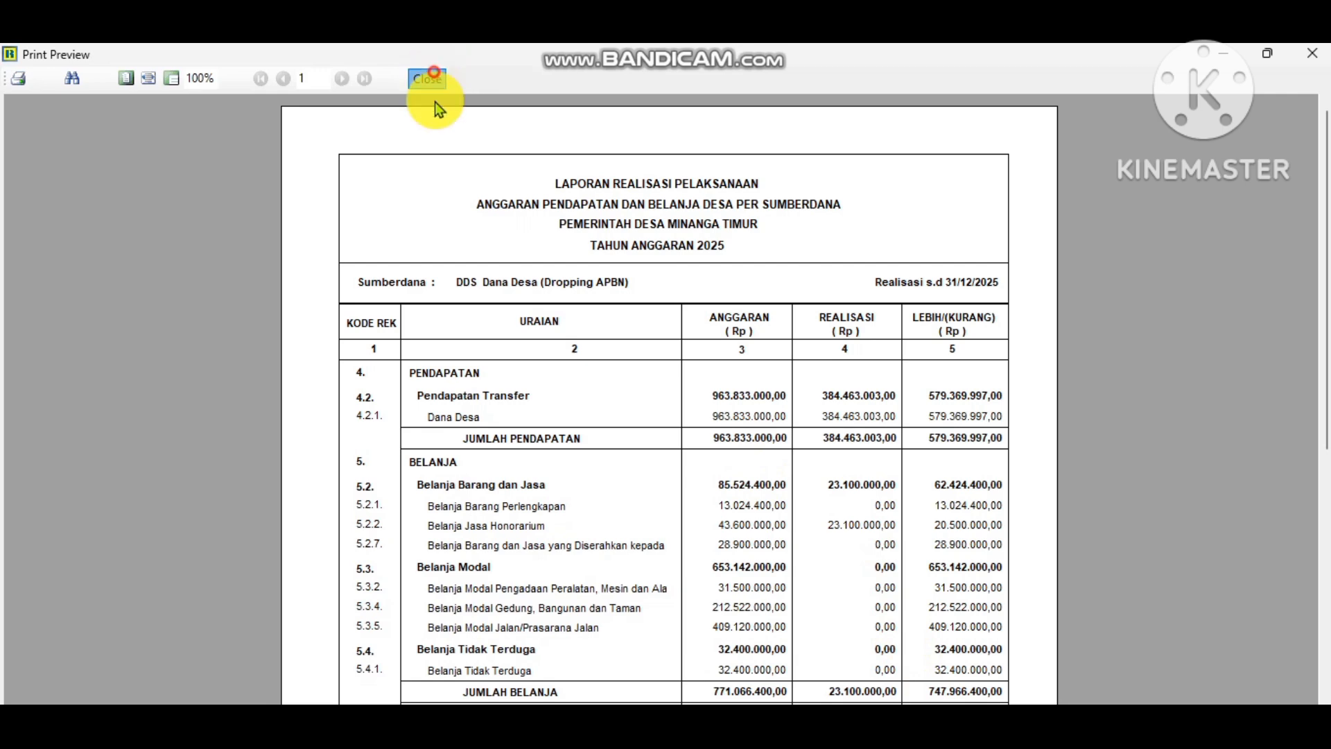
pyautogui.click(427, 78)
pyautogui.click(823, 686)
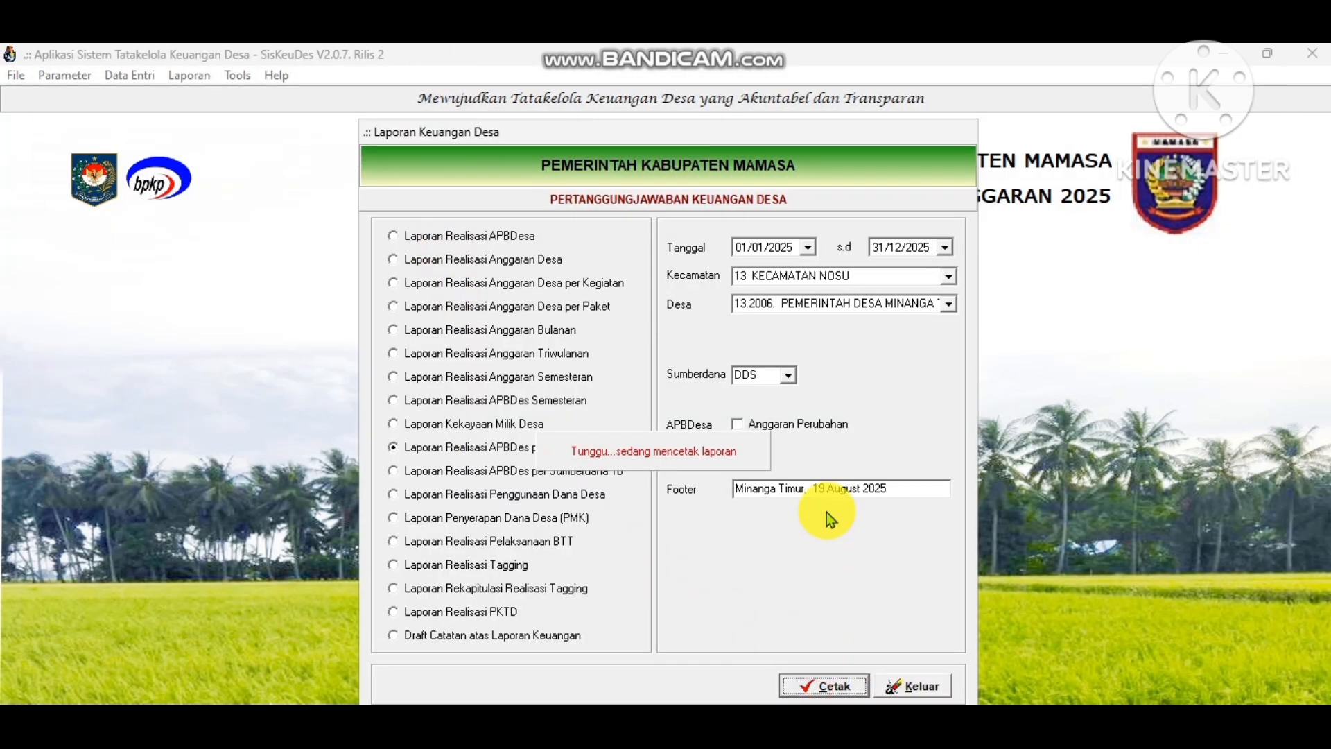
pyautogui.scroll(-3, 818, 489)
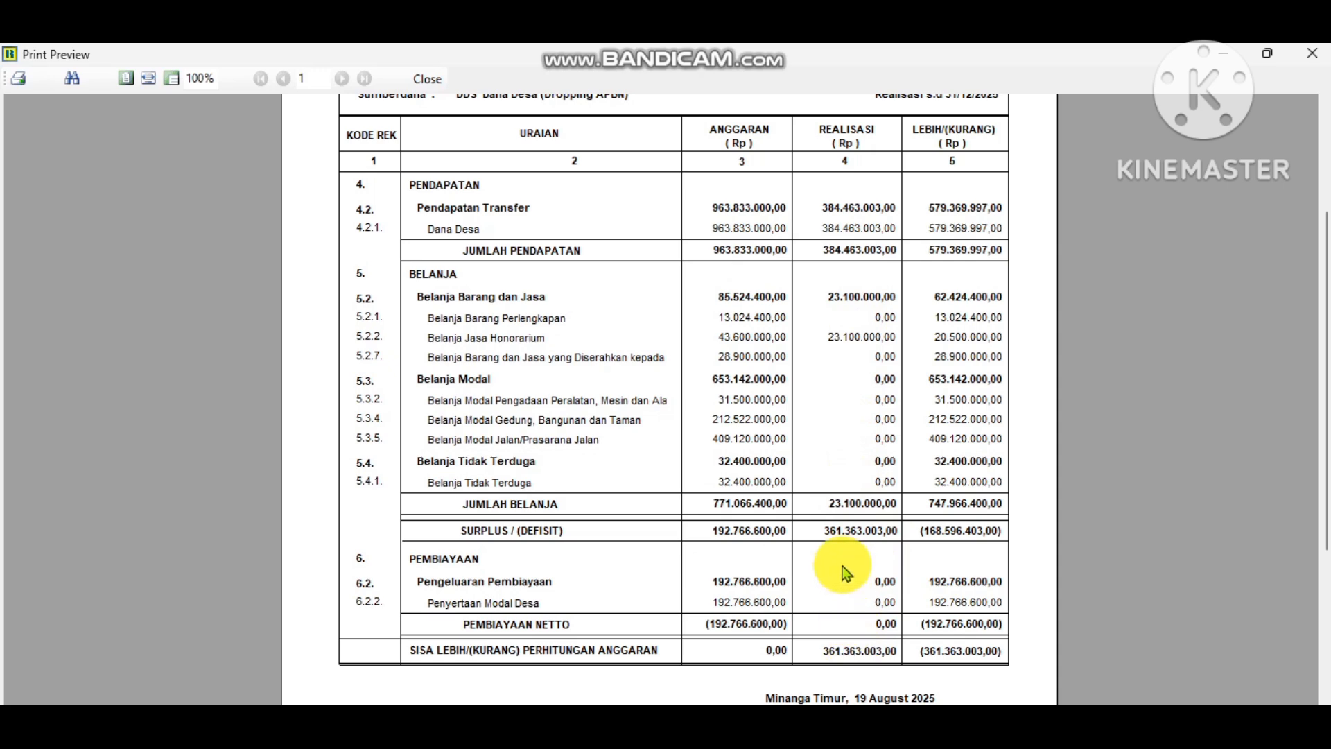
pyautogui.scroll(3, 841, 573)
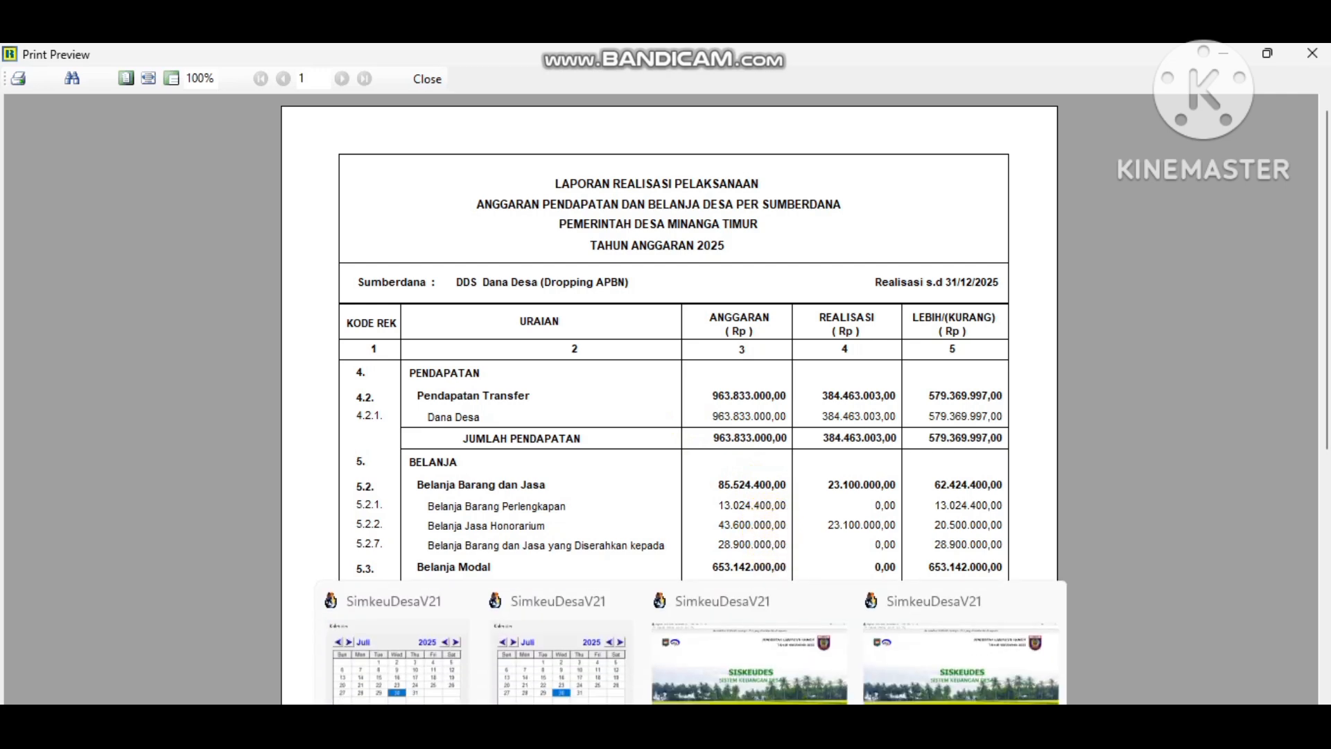
pyautogui.click(723, 695)
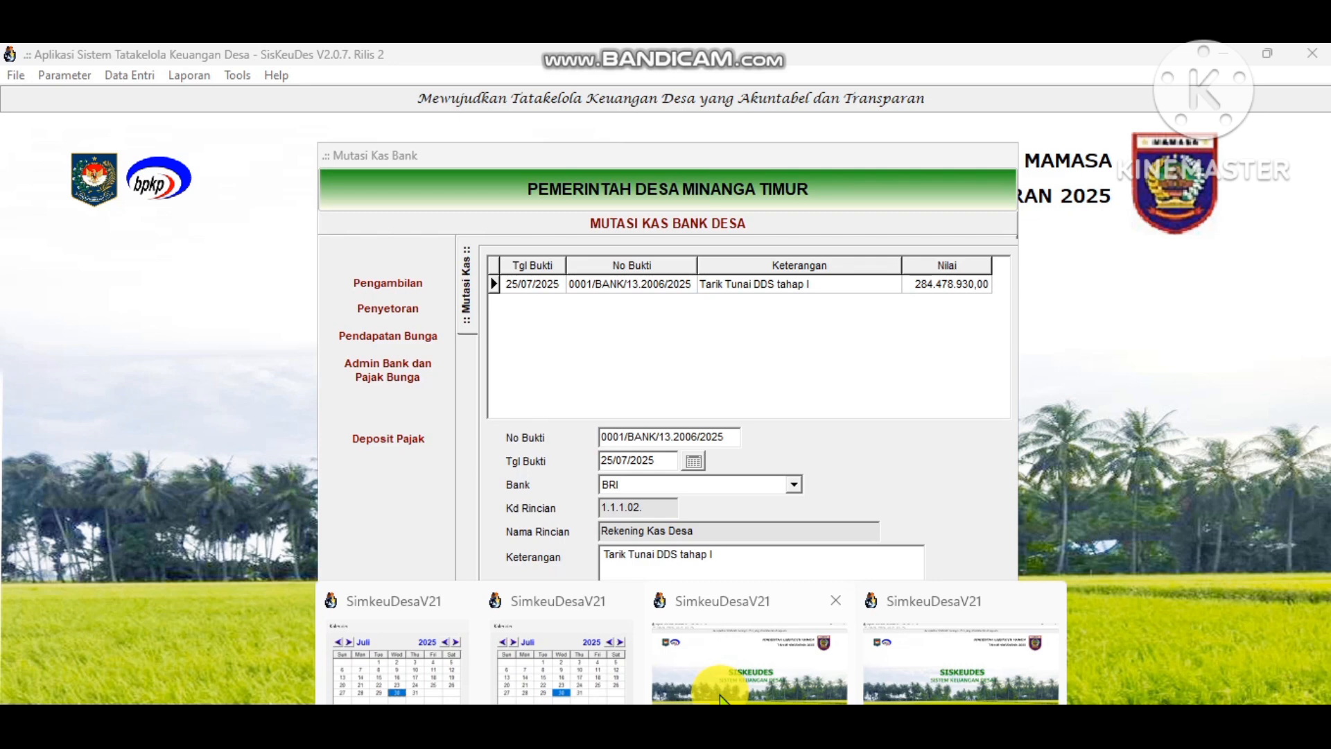
pyautogui.click(721, 659)
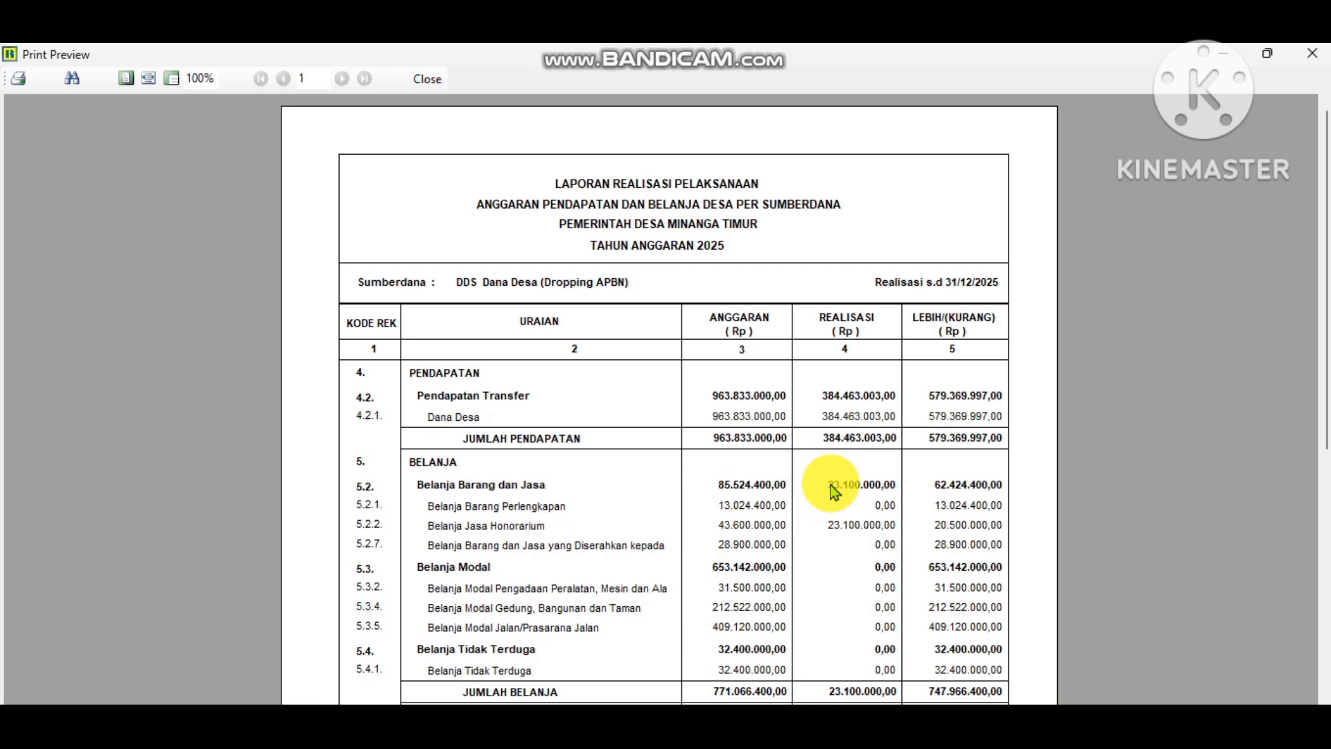